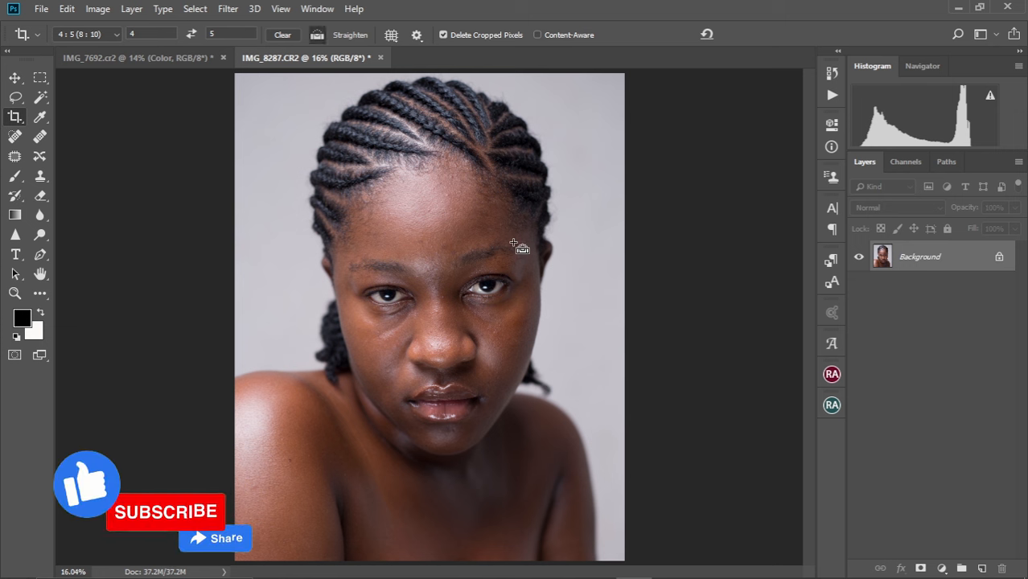
- Duplicate the Background layer twice and rename the lower copy as color
key("ctrl+j")
key("ctrl+j")
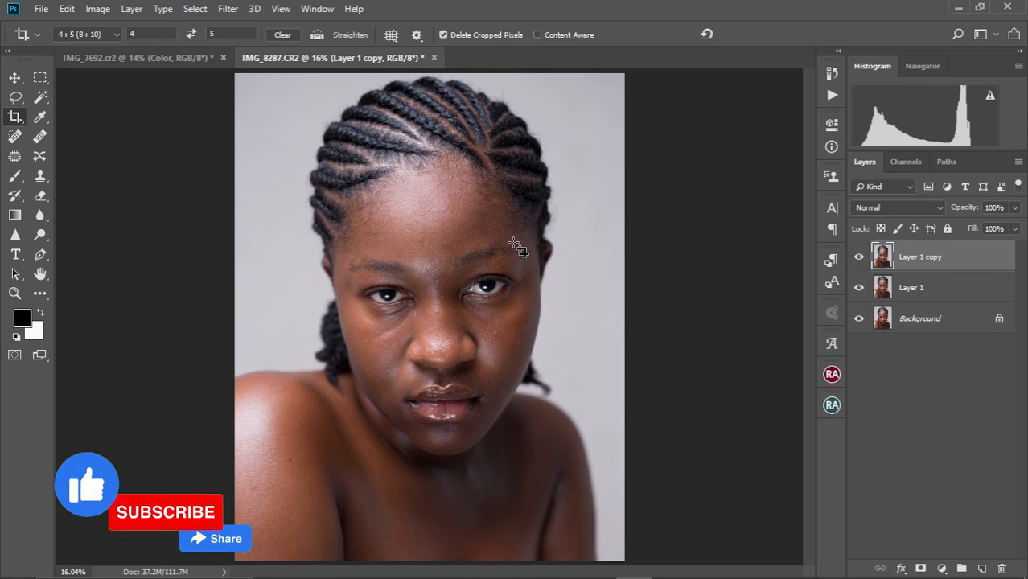
double_click(912, 289)
key("BackSpace")
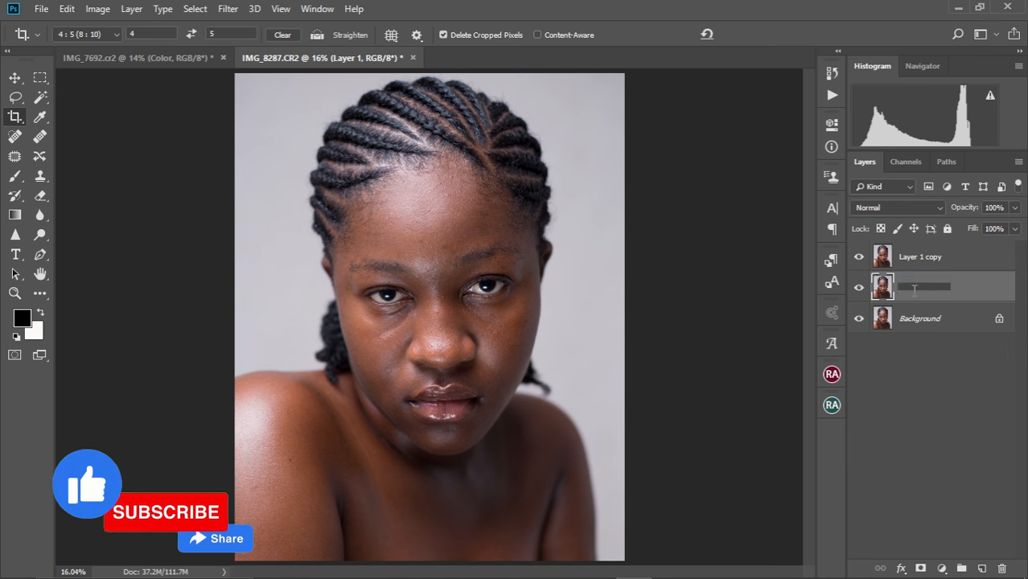
type("color")
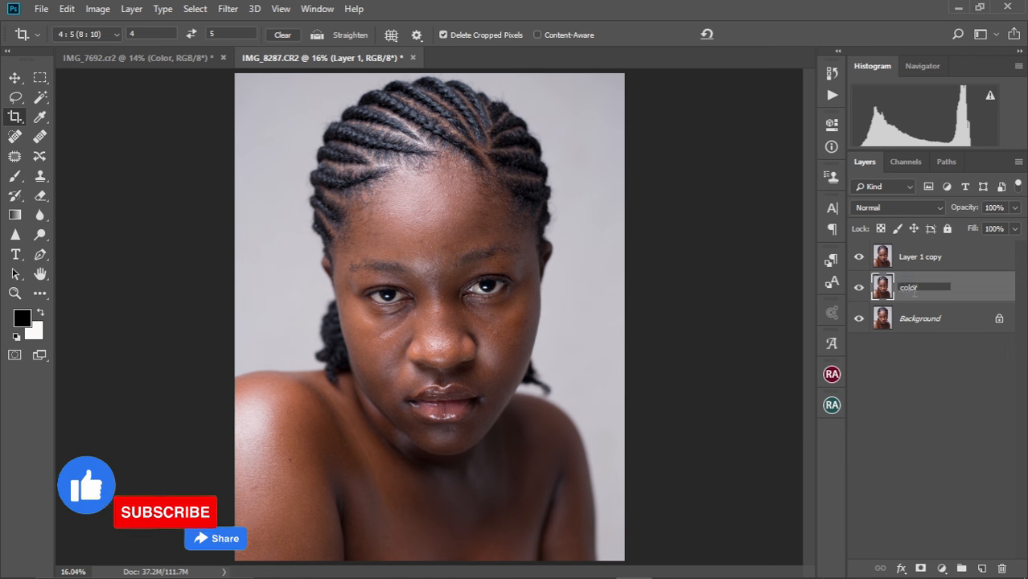
key("Return")
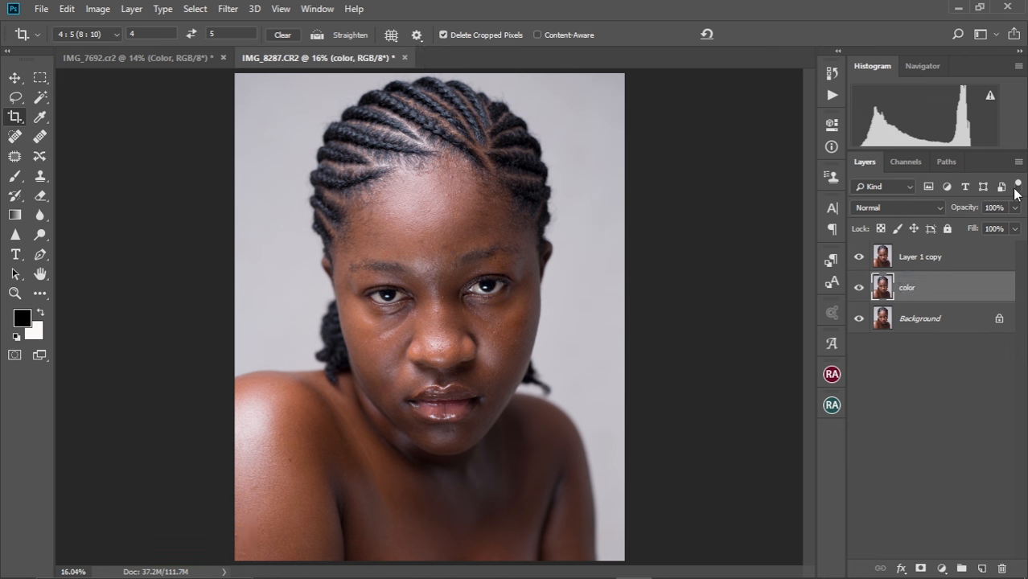
- Rename the uppermost layer copy as texture
double_click(925, 257)
key("BackSpace")
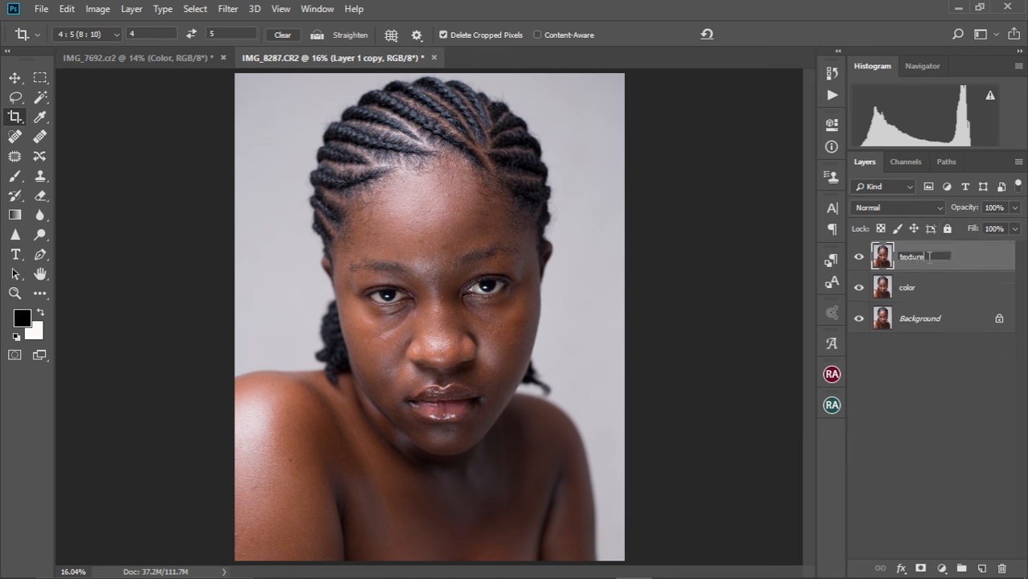
key("Return")
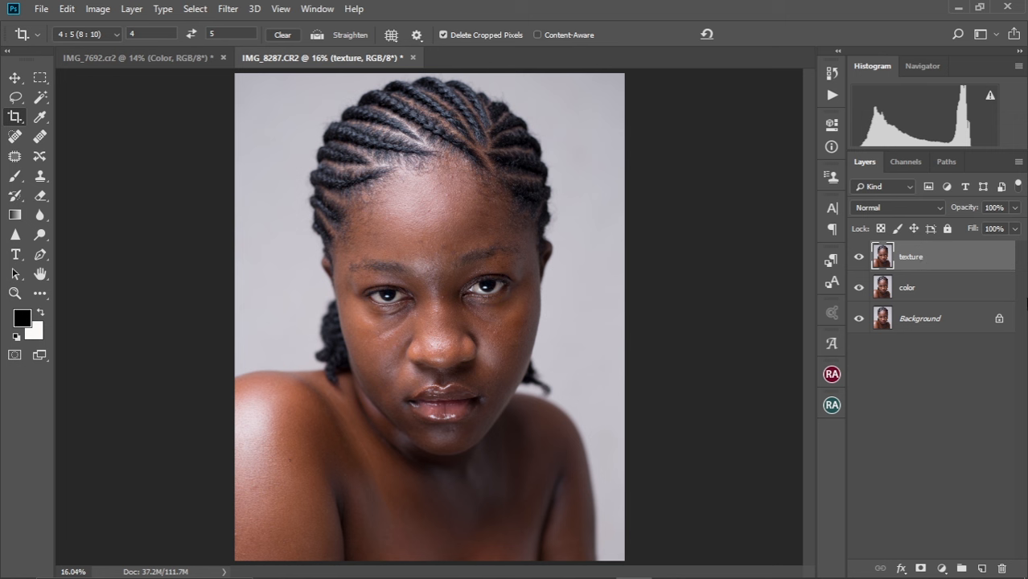
- Hide the texture layer and make the color layer active
left_click(858, 256)
left_click(939, 295)
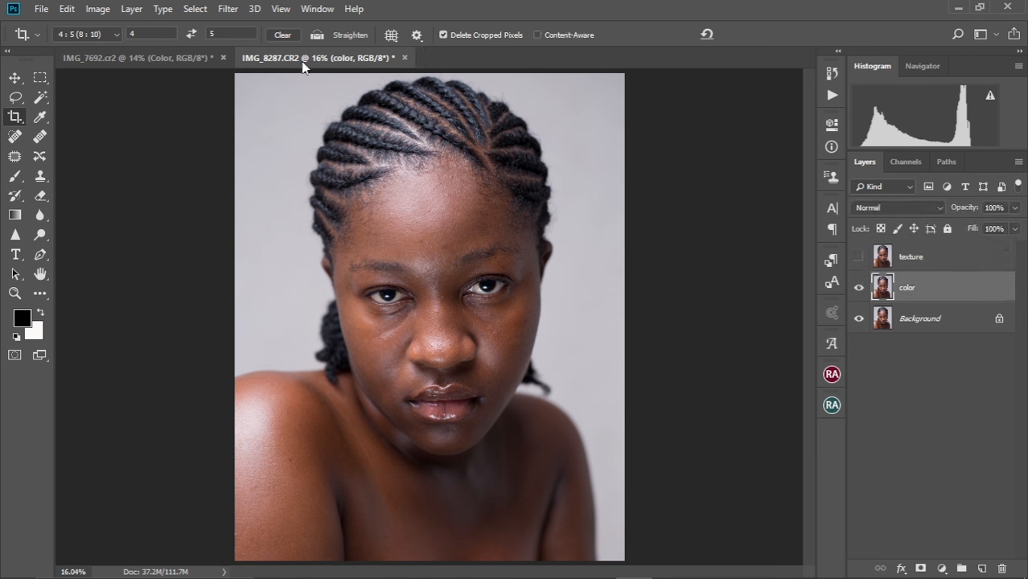
left_click(233, 10)
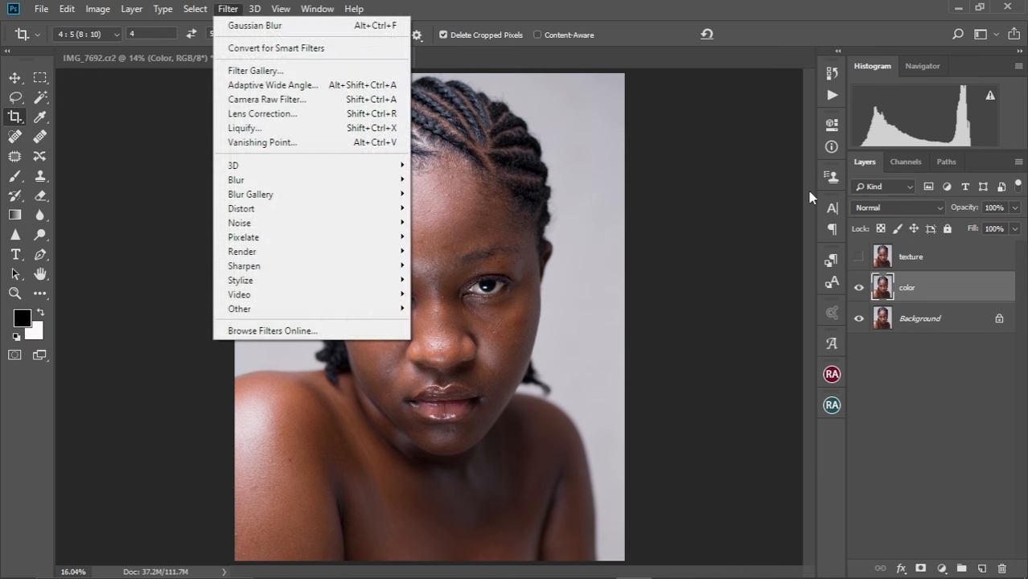
left_click(922, 256)
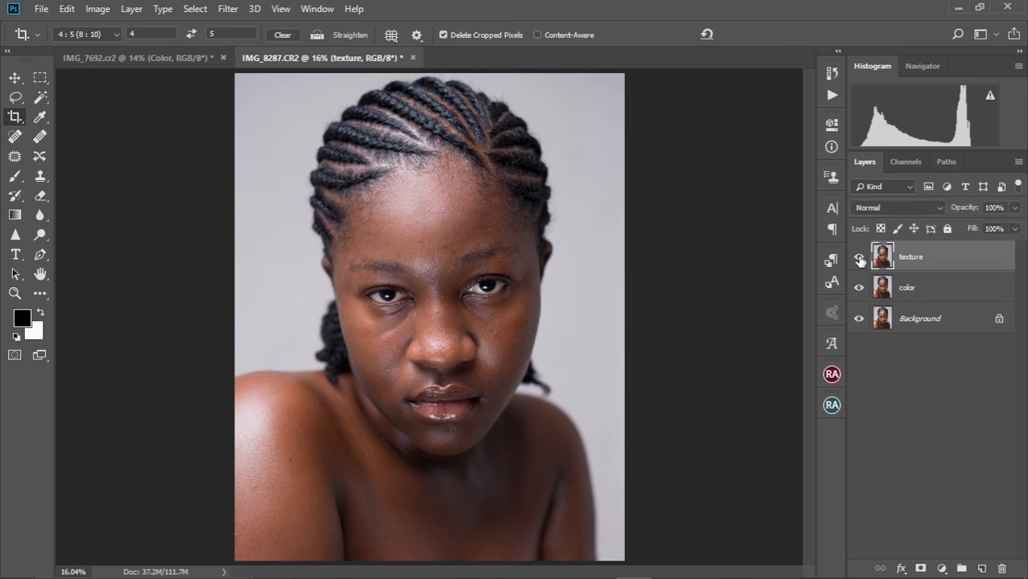
left_click(923, 290)
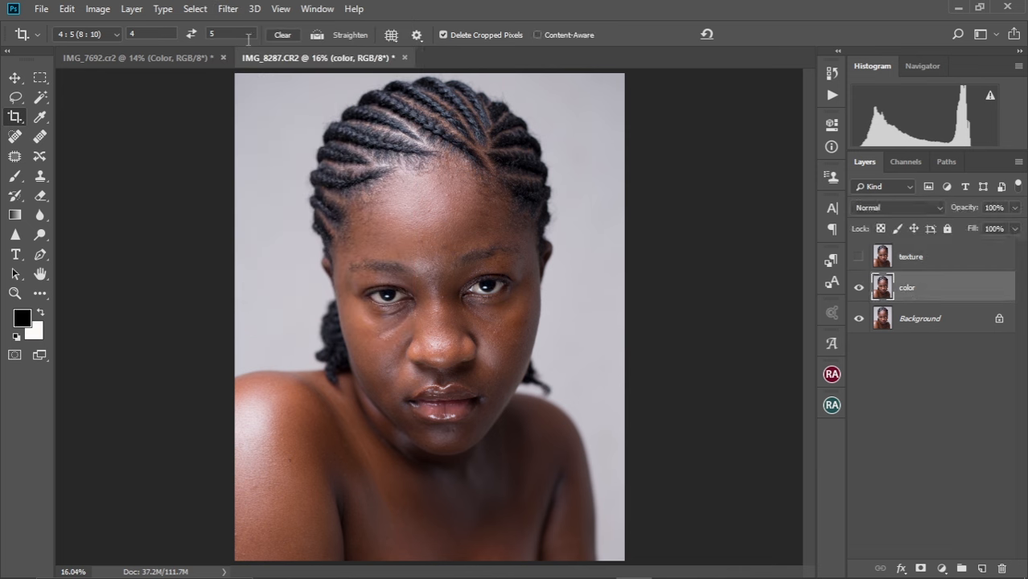
- Start a Gaussian Blur on the color layer and lower its radius to 2.8 pixels
left_click(228, 8)
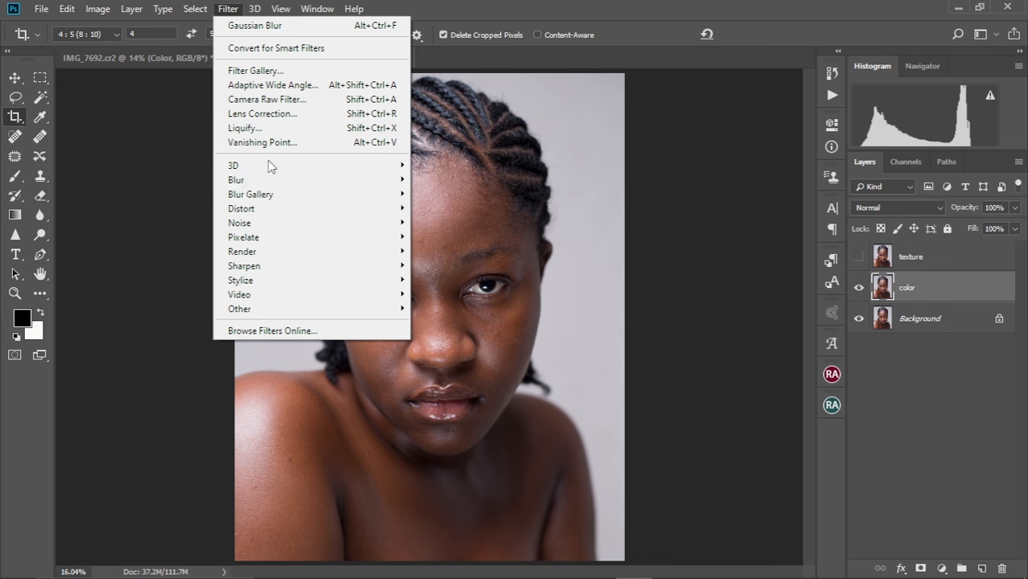
mouse_move(265, 179)
left_click(466, 236)
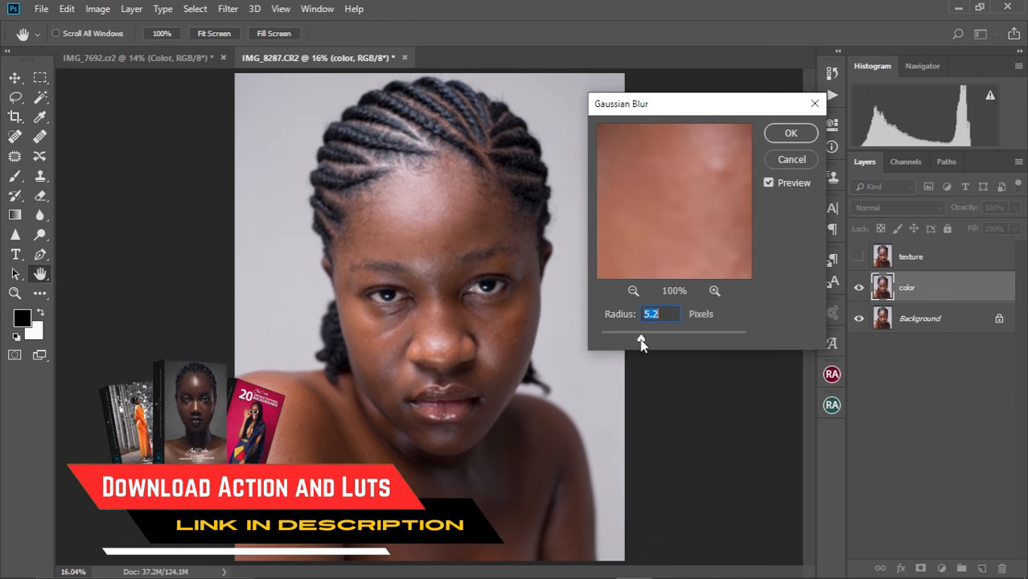
left_click_drag(640, 342, 625, 341)
left_click_drag(678, 200, 683, 162)
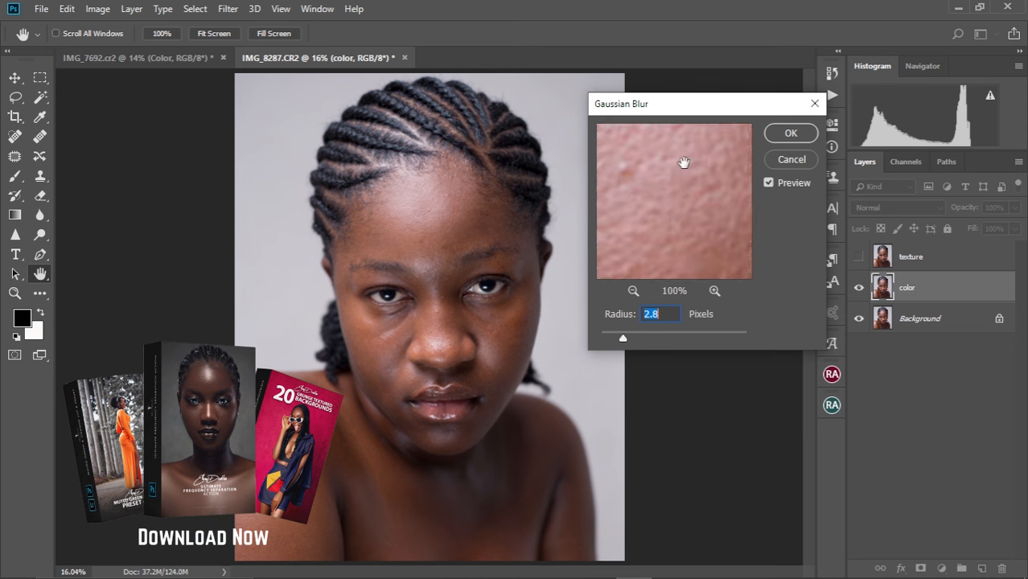
- Check the blur preview on the face at 33%, raise the radius slightly and apply the Gaussian Blur
left_click(633, 290)
left_click(633, 290)
left_click_drag(660, 227, 662, 183)
left_click_drag(665, 252, 658, 202)
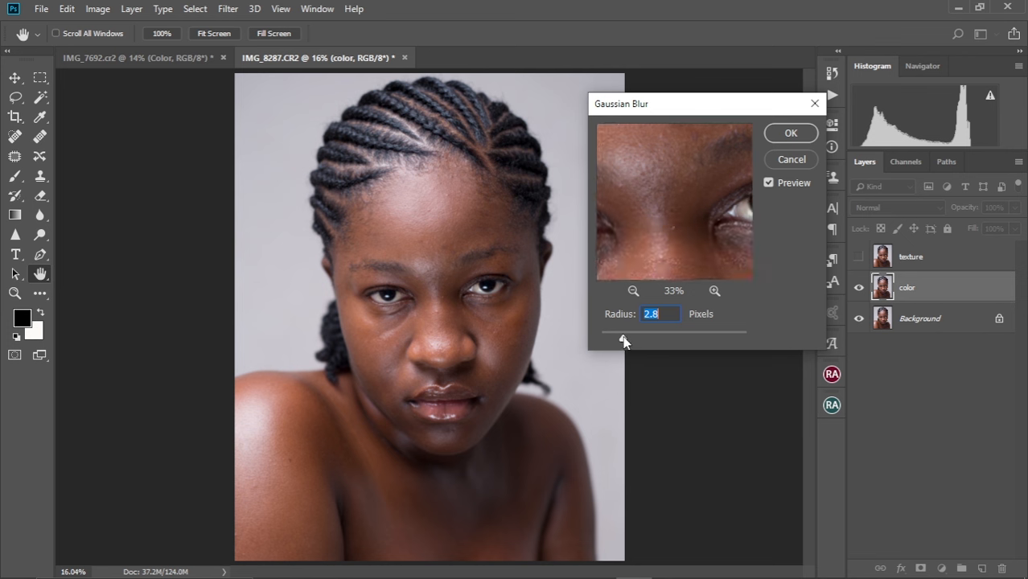
left_click_drag(624, 341, 626, 341)
left_click_drag(666, 172, 747, 158)
left_click(788, 135)
key("c")
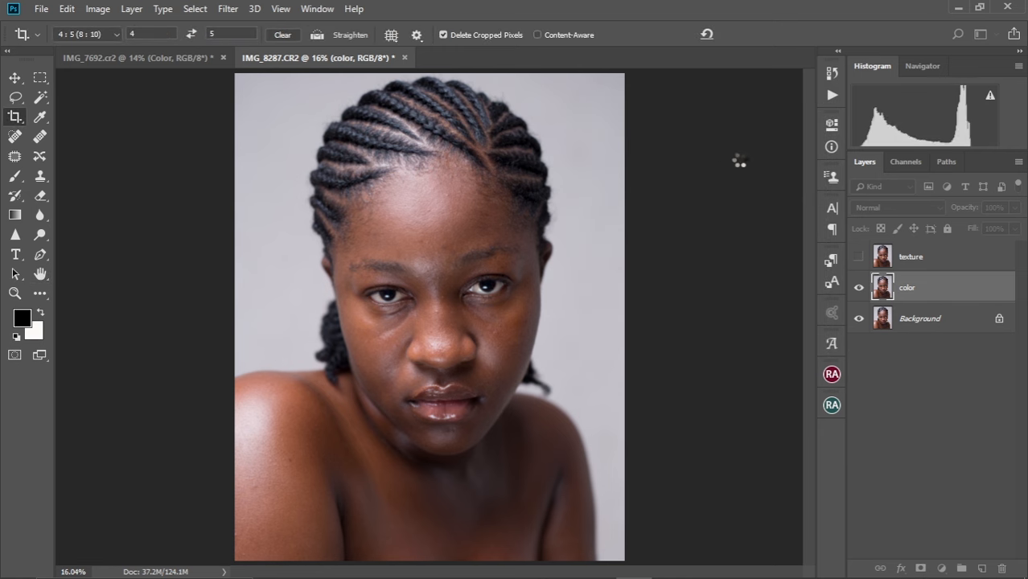
- Show the texture layer and use Apply Image on it with the color layer as source, Subtract blending, scale 2 and offset 128
left_click(917, 262)
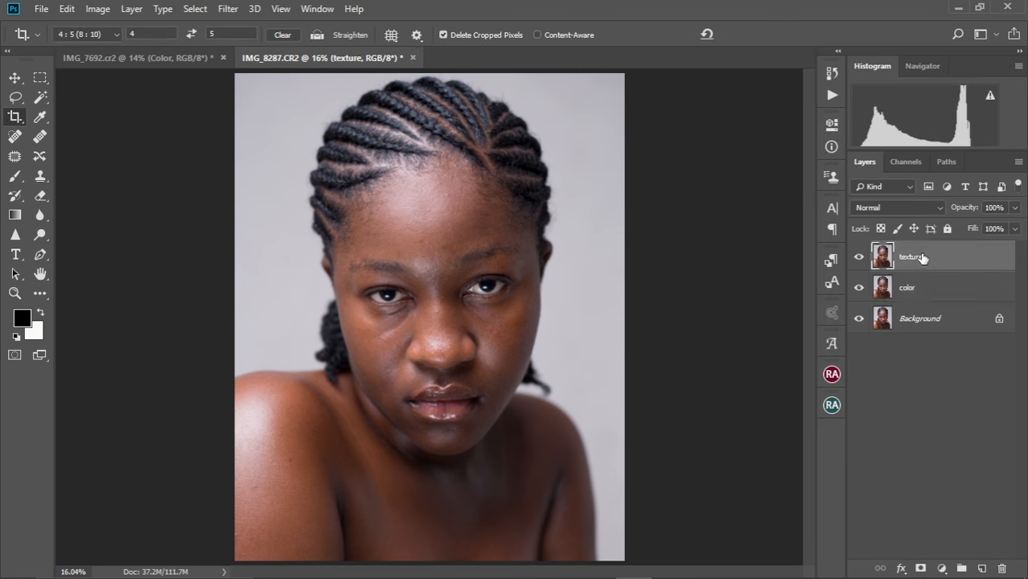
left_click(97, 10)
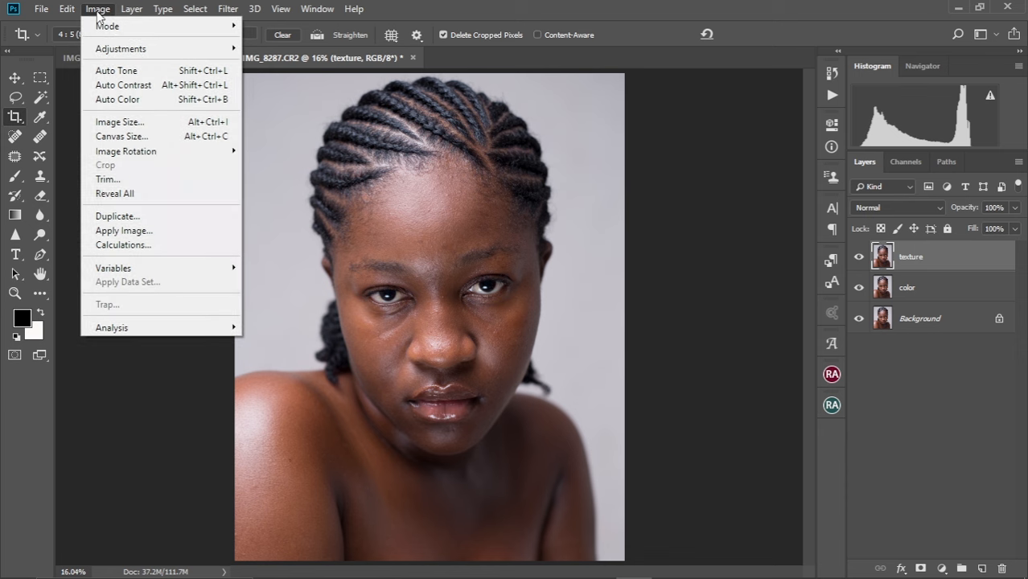
left_click(94, 9)
left_click(89, 10)
left_click(122, 231)
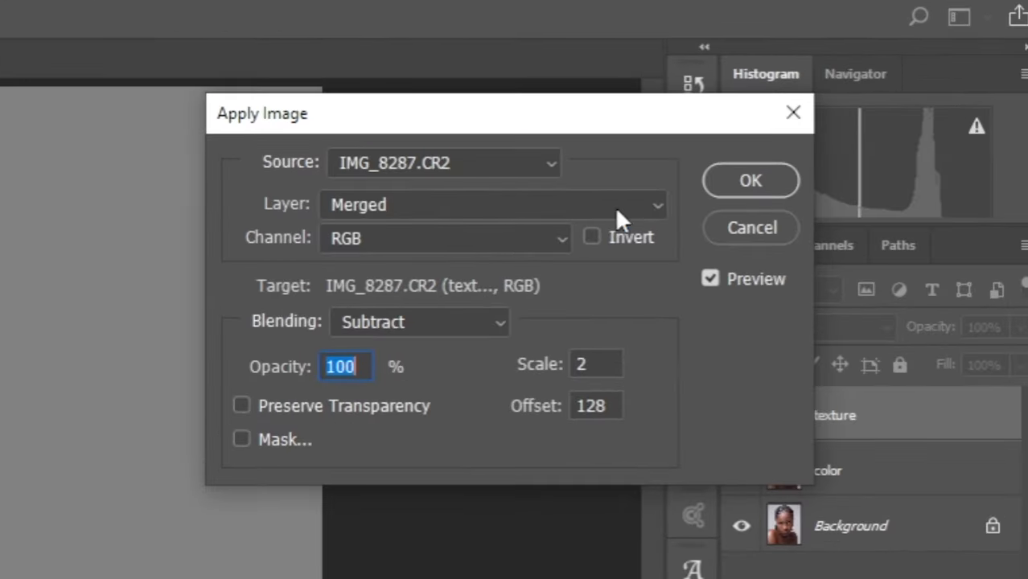
left_click(797, 141)
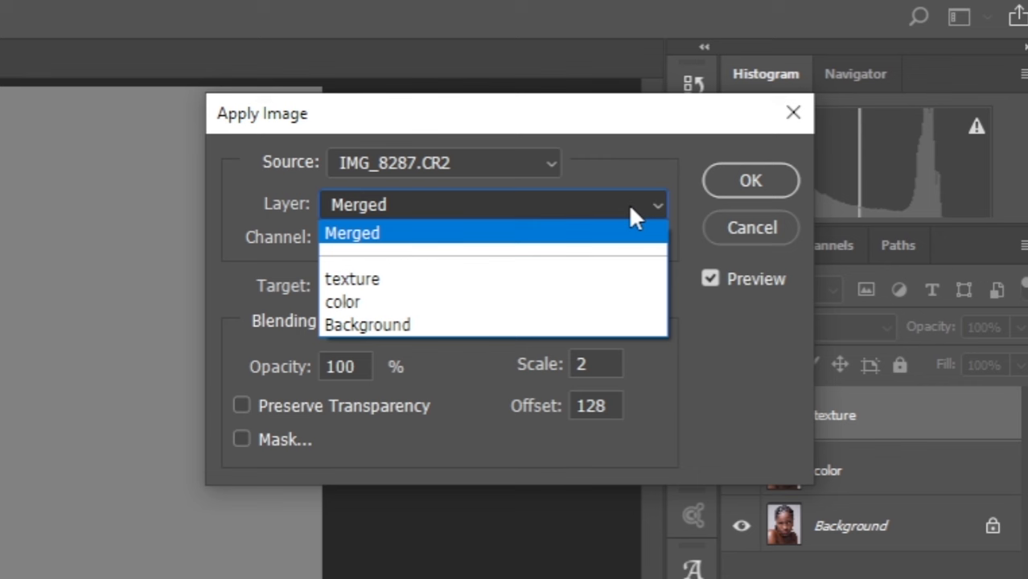
left_click(444, 308)
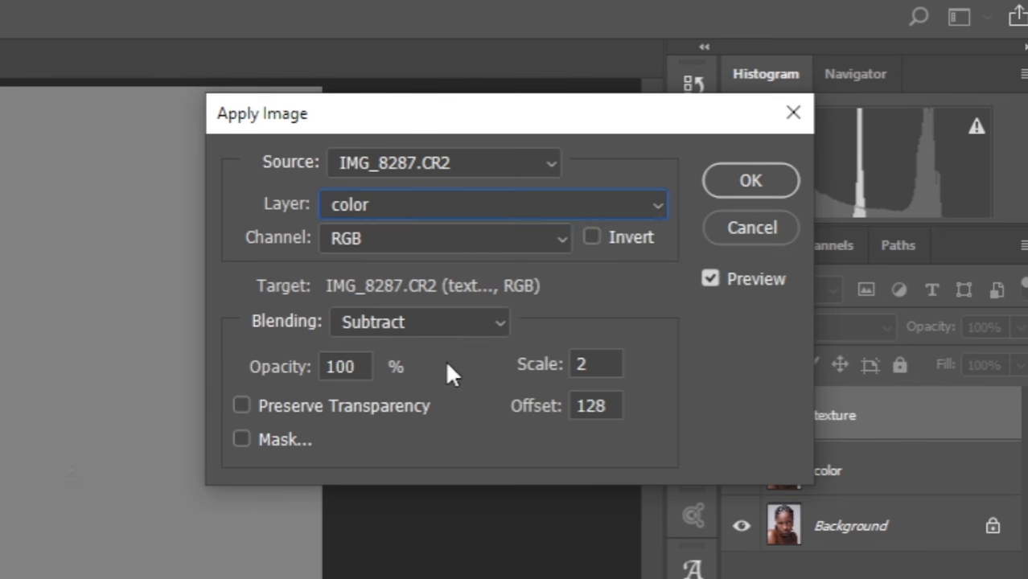
left_click(495, 325)
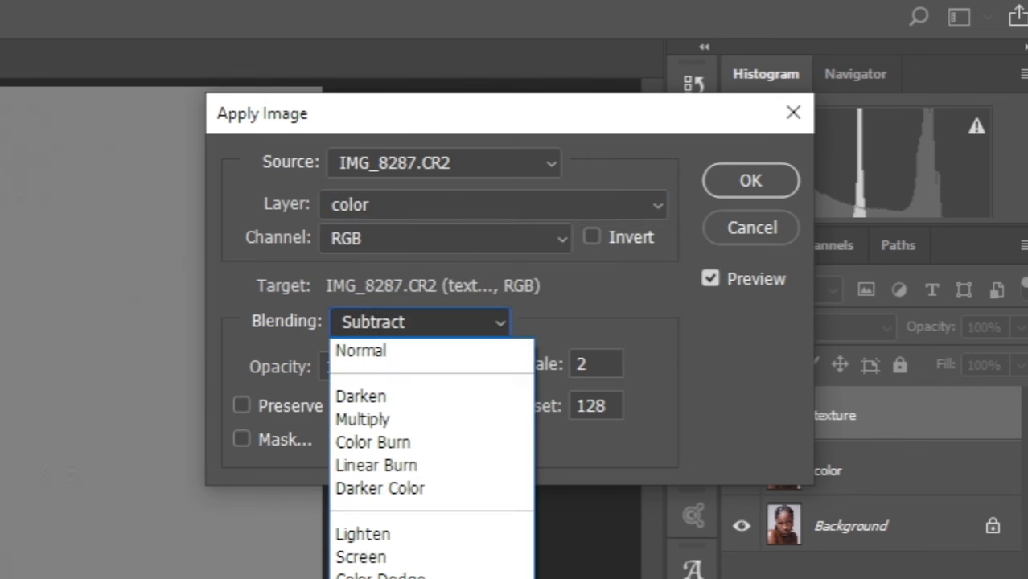
left_click(365, 326)
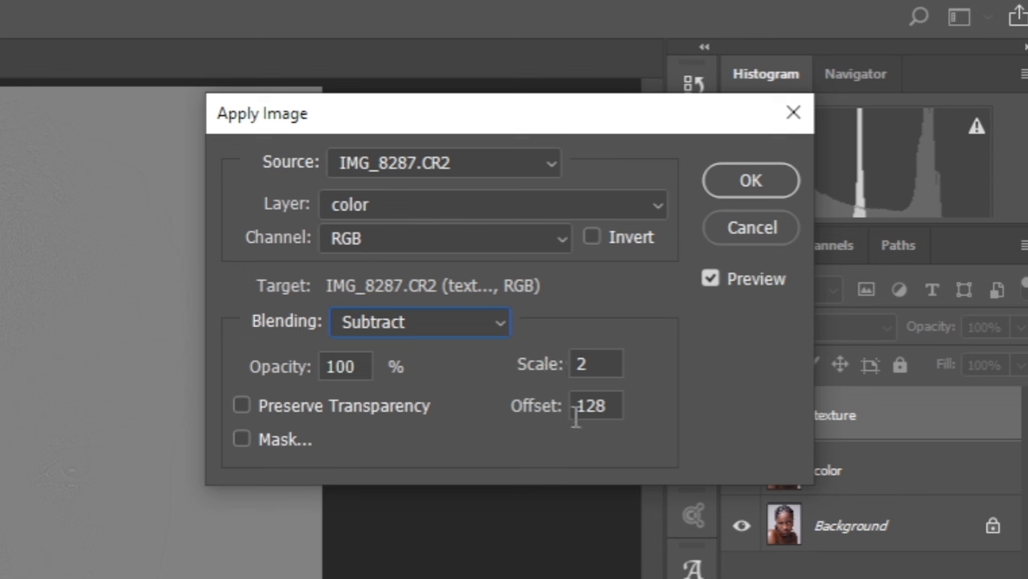
left_click(745, 177)
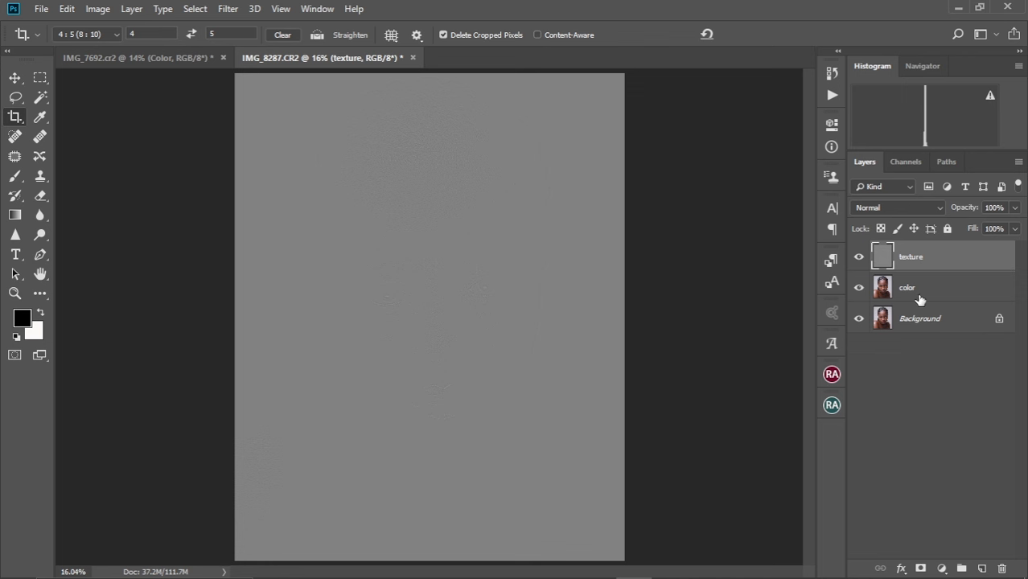
- Group the texture and color layers and name the group FS
left_click(928, 291, "shift")
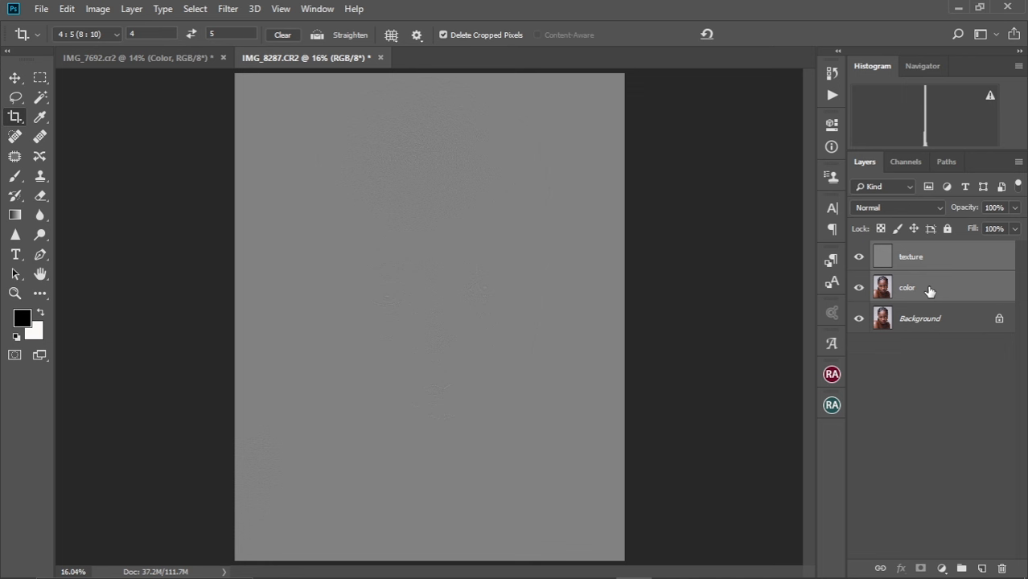
key("ctrl+g")
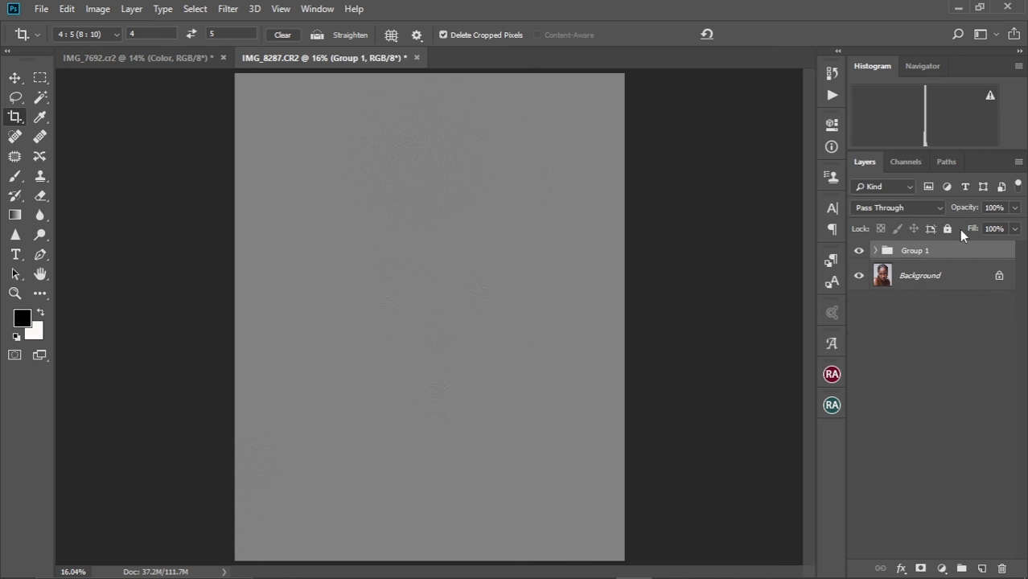
double_click(917, 251)
key("BackSpace")
key("Return")
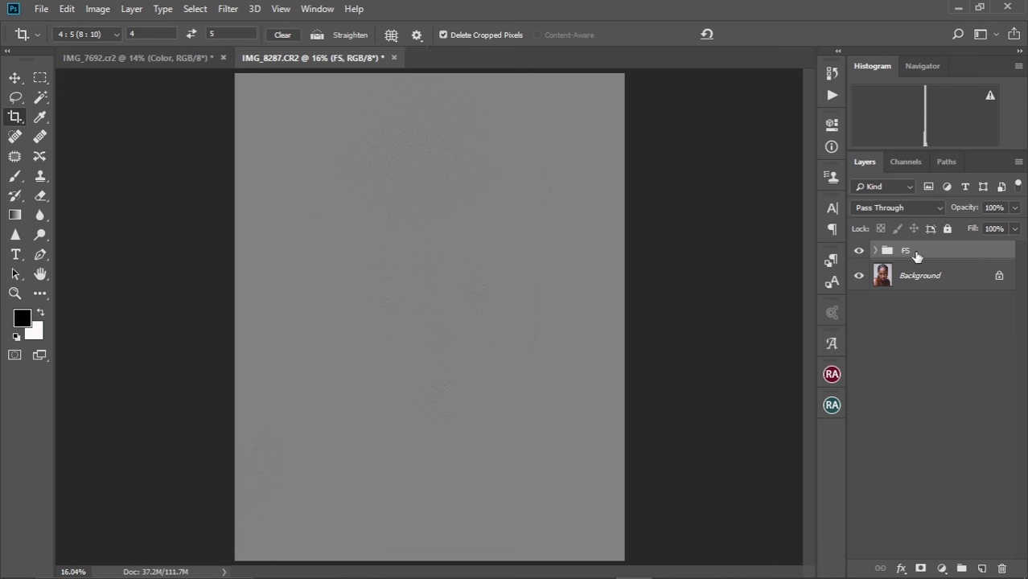
- Expand the FS group and set the texture layer's blend mode to Linear Light
left_click(875, 251)
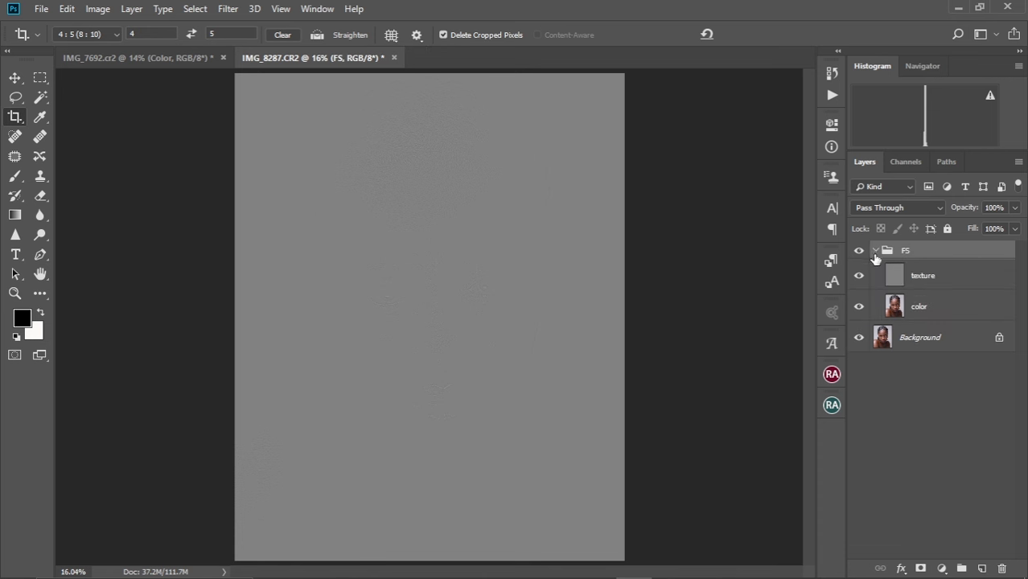
left_click(928, 282)
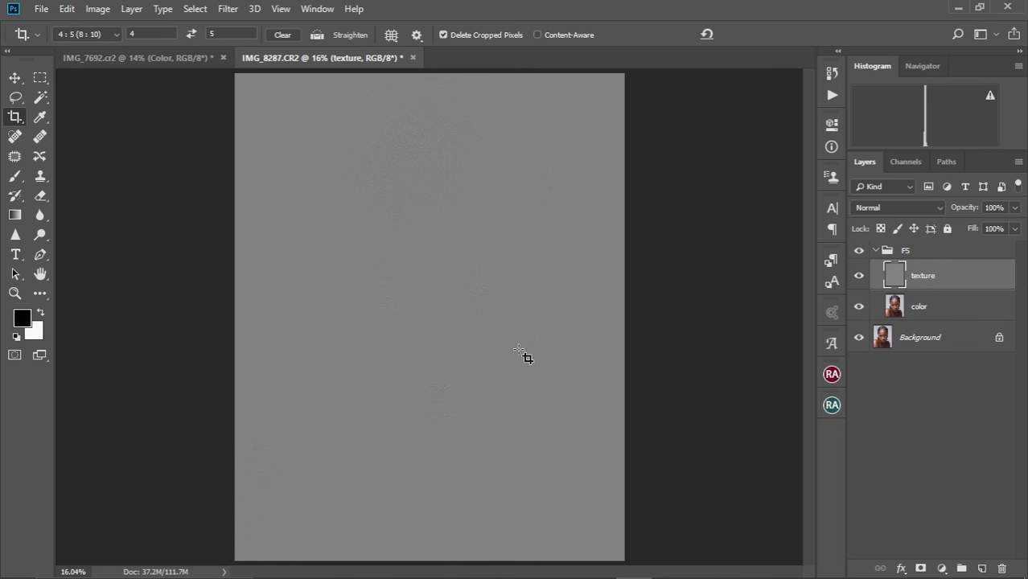
left_click(937, 208)
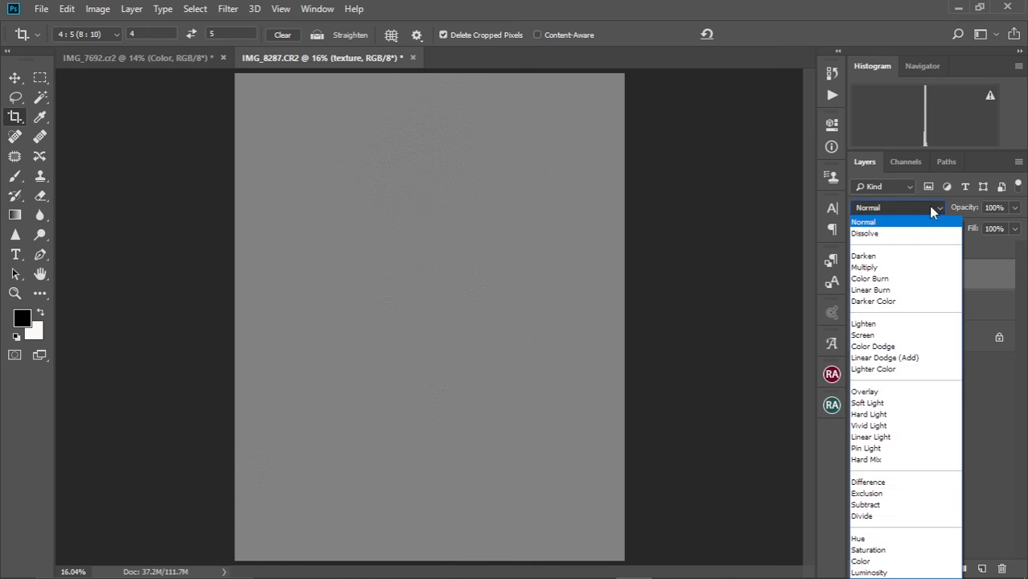
left_click(904, 438)
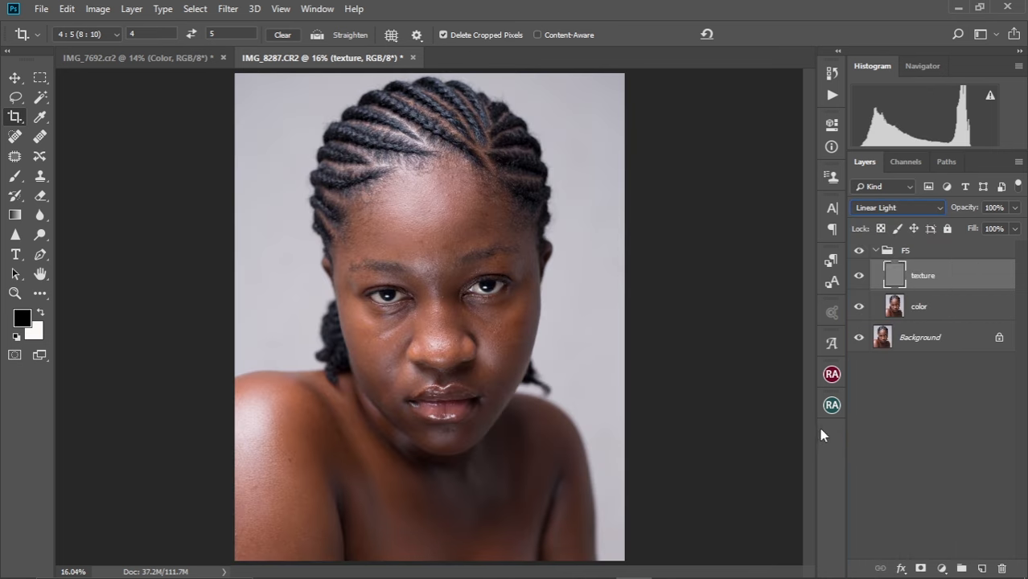
- Switch to the Move tool and examine the face's skin up close with the texture layer active
left_click(923, 307)
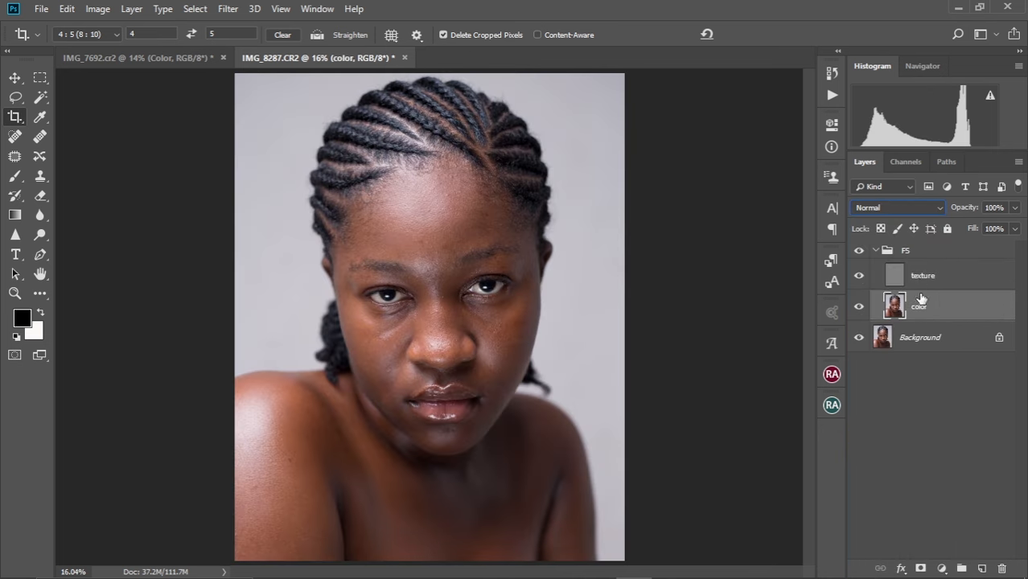
left_click(921, 277)
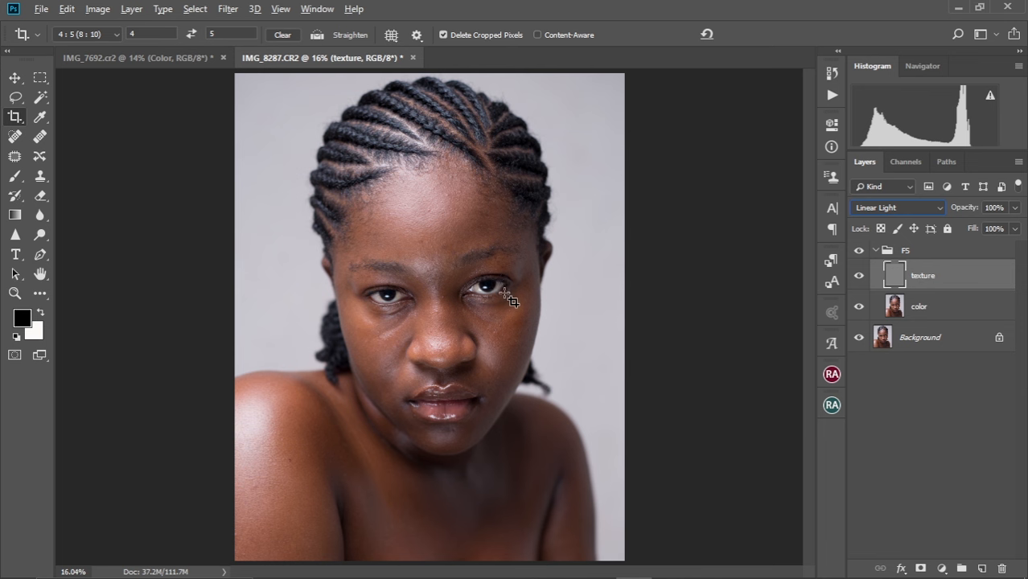
left_click(14, 78)
scroll(455, 249, "up", 4)
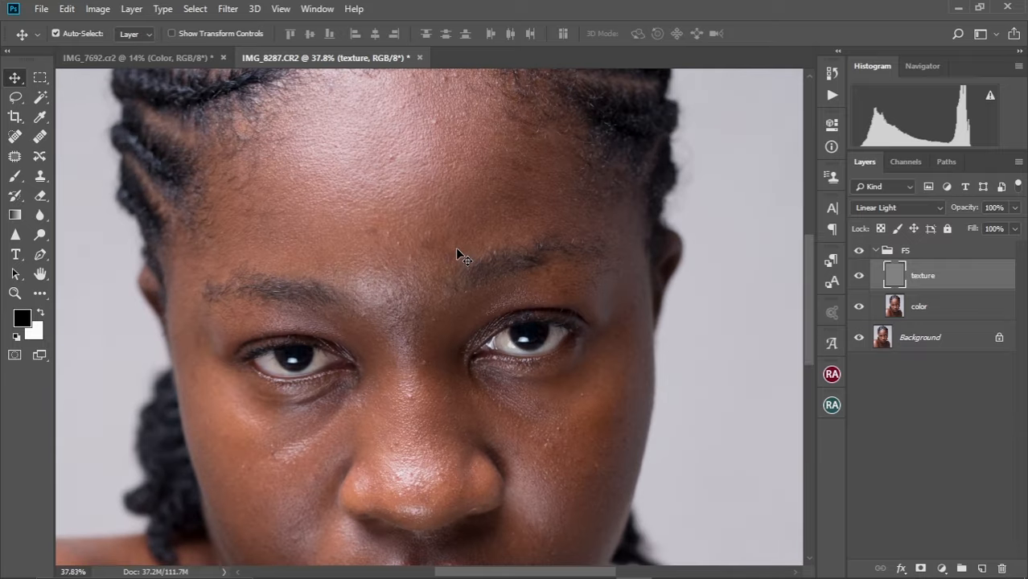
scroll(455, 247, "down", 2)
scroll(455, 247, "up", 1)
scroll(455, 246, "up", 1)
left_click_drag(421, 297, 436, 195)
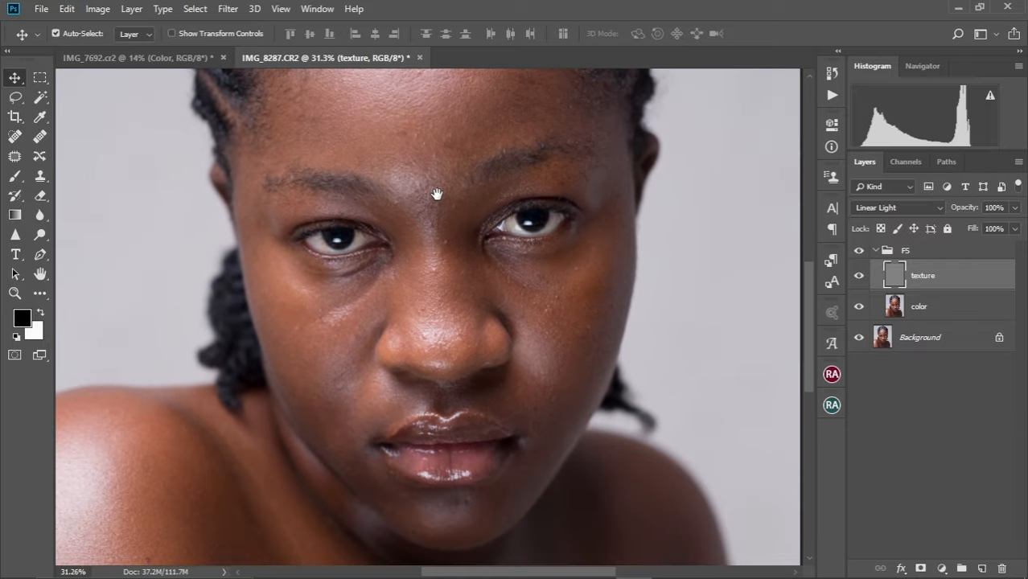
scroll(438, 238, "down", 2)
left_click_drag(455, 235, 458, 283)
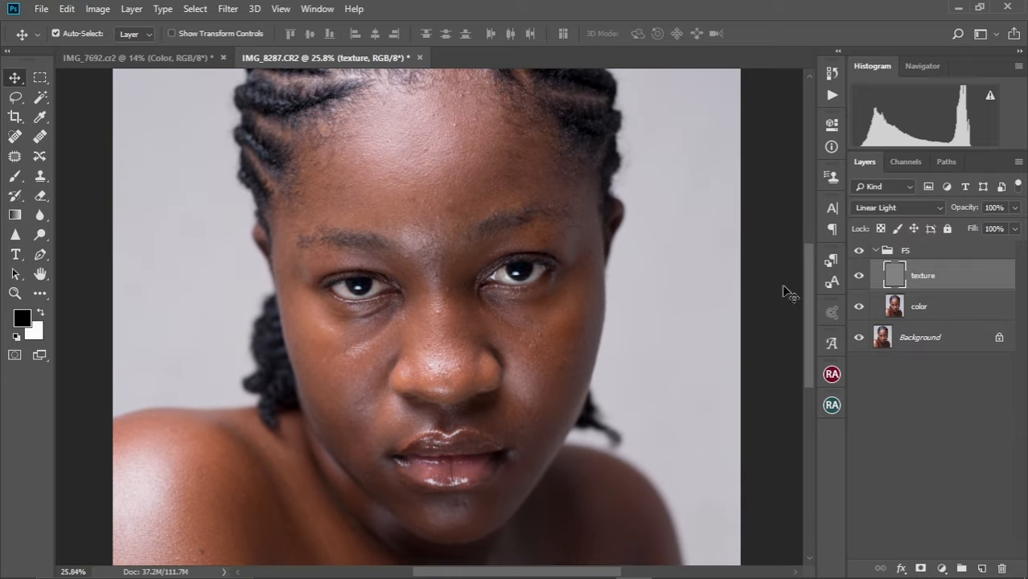
- Select the color layer and activate the Mixer Brush tool for blending its skin tones
left_click(942, 310)
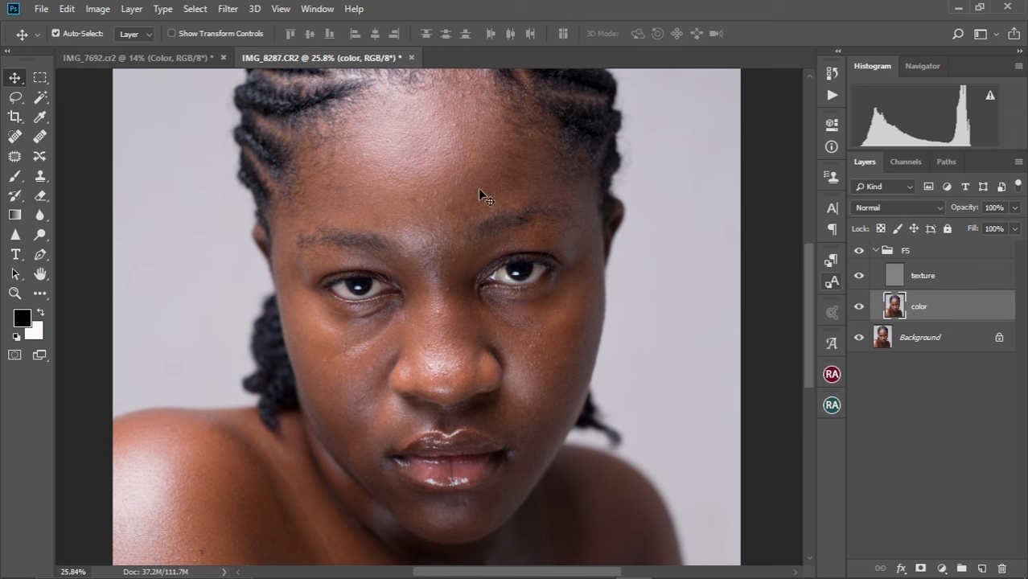
key("l")
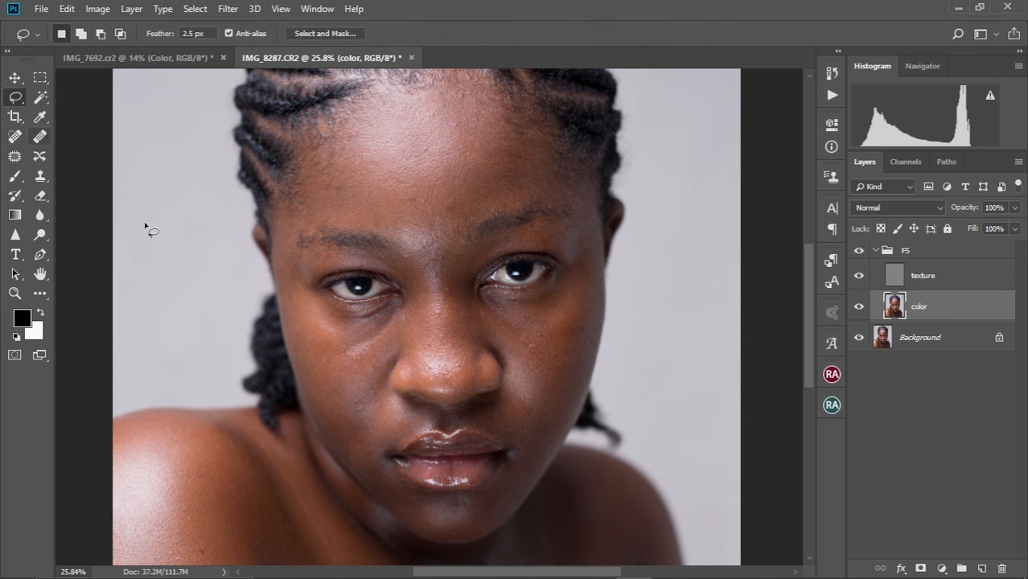
scroll(381, 274, "down", 2)
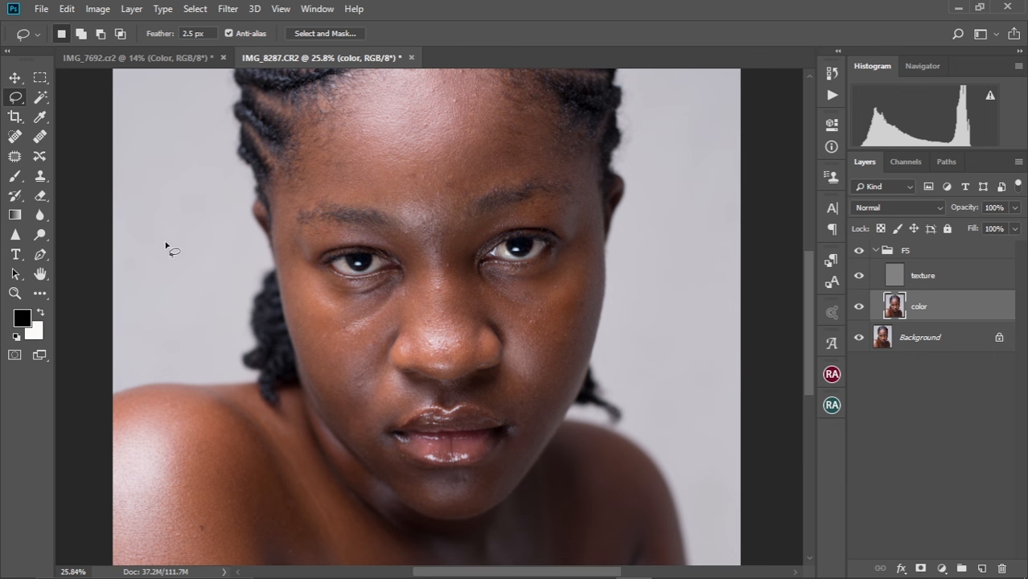
left_click(38, 295)
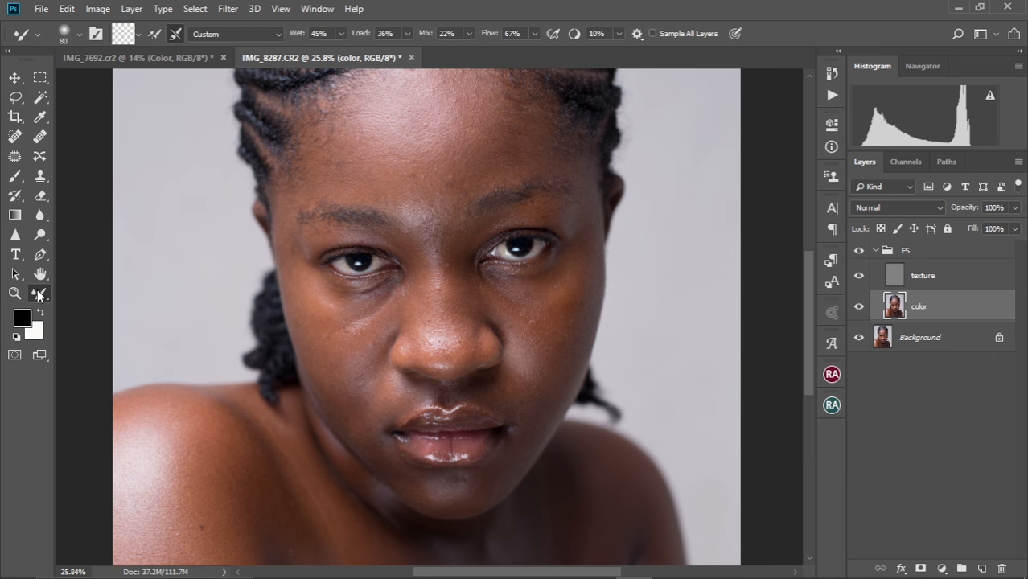
- Frame the forehead and set the Mixer Brush size to 500 pixels
scroll(485, 313, "up", 2)
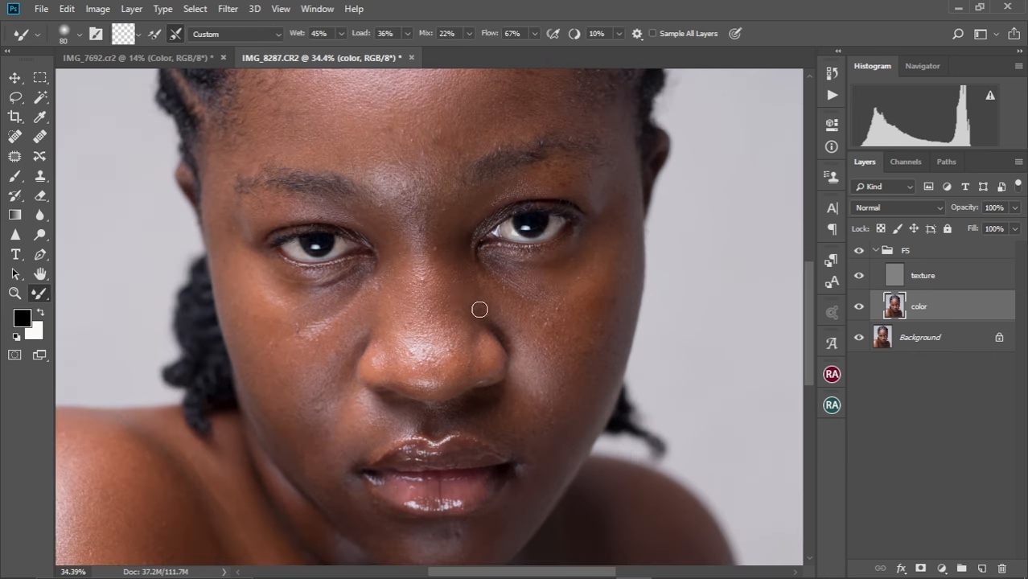
scroll(436, 290, "up", 4)
key("bracketright")
key("bracketright")
key("bracketright")
key("bracketright")
key("bracketright")
key("bracketright")
key("bracketright")
key("bracketright")
key("bracketright")
key("bracketright")
key("bracketright")
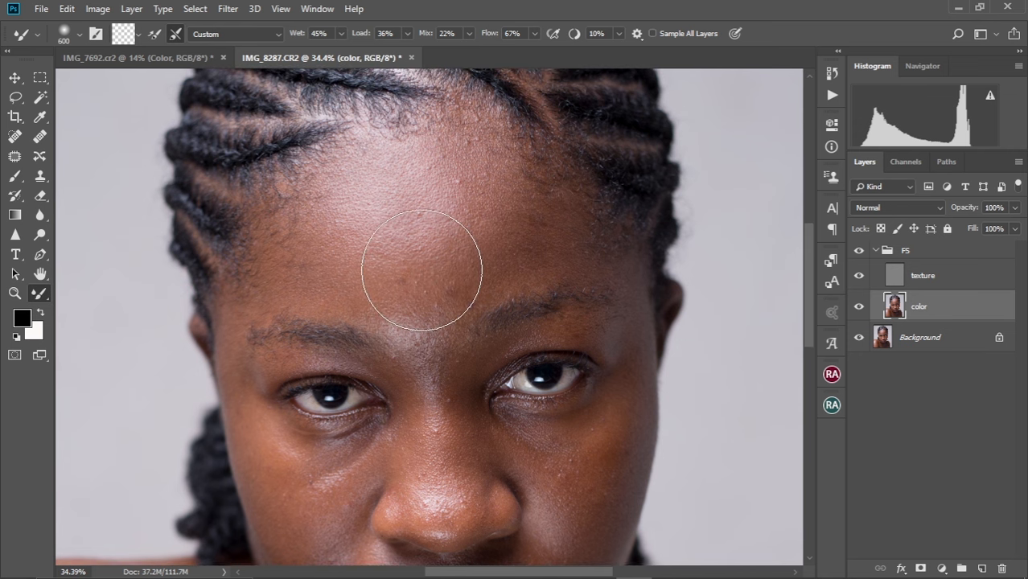
key("bracketleft")
- Set the Mixer Brush's wetness to 36%
left_click(339, 32)
left_click_drag(343, 51, 334, 54)
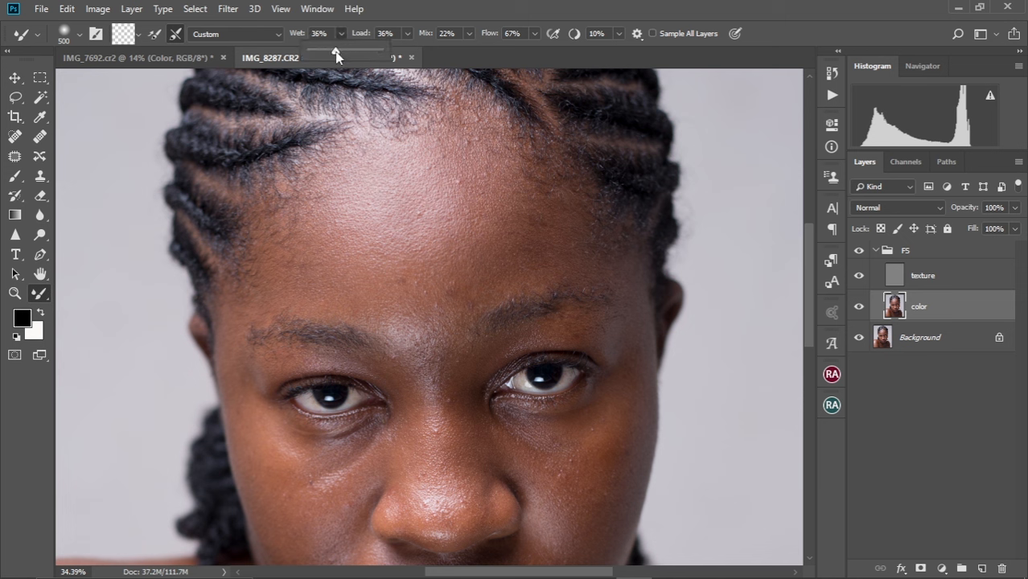
left_click(339, 34)
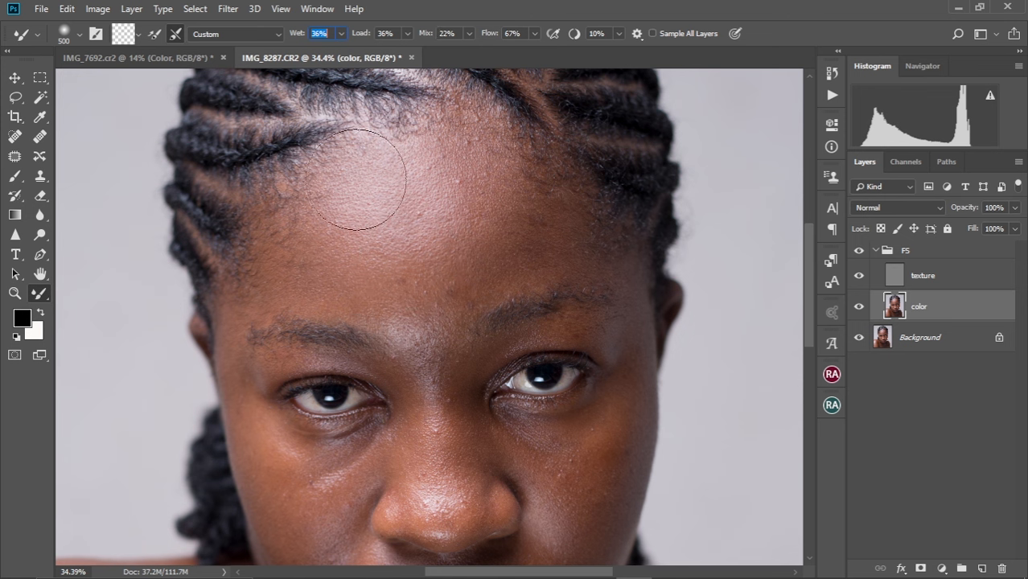
- Blend the highlights and uneven tones at the center of the forehead, reducing the brush to 400 pixels, and compare with the FS group hidden
mouse_move(387, 268)
left_mouse_down()
mouse_move(415, 215)
mouse_move(416, 260)
mouse_move(454, 223)
mouse_move(450, 193)
mouse_move(448, 257)
mouse_move(451, 176)
mouse_move(450, 267)
mouse_move(423, 287)
mouse_move(433, 274)
mouse_move(356, 240)
mouse_move(352, 201)
mouse_move(396, 258)
mouse_move(356, 239)
mouse_move(404, 261)
left_mouse_up()
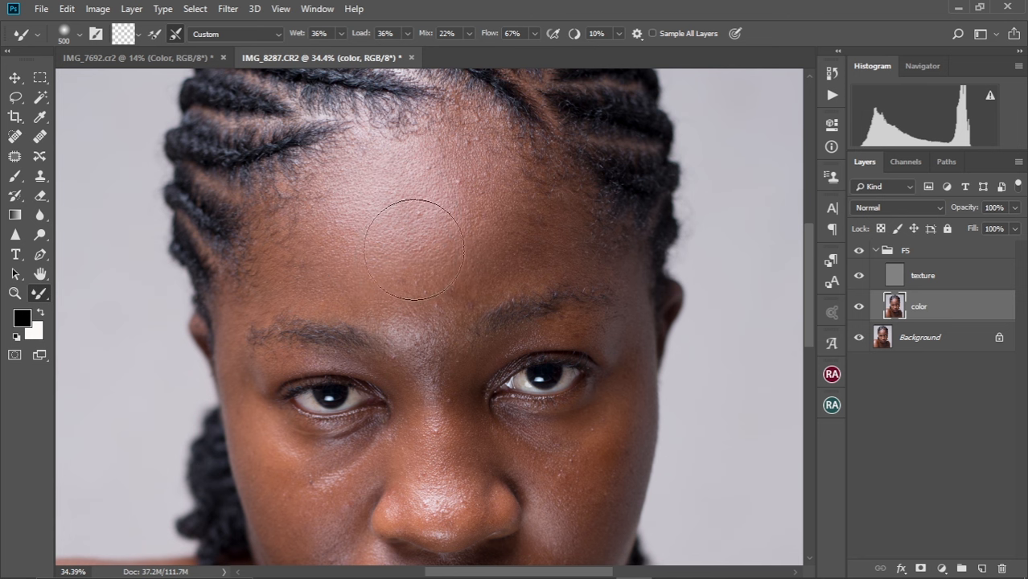
key("bracketleft")
mouse_move(459, 215)
left_mouse_down()
mouse_move(465, 169)
mouse_move(485, 154)
mouse_move(462, 181)
left_mouse_up()
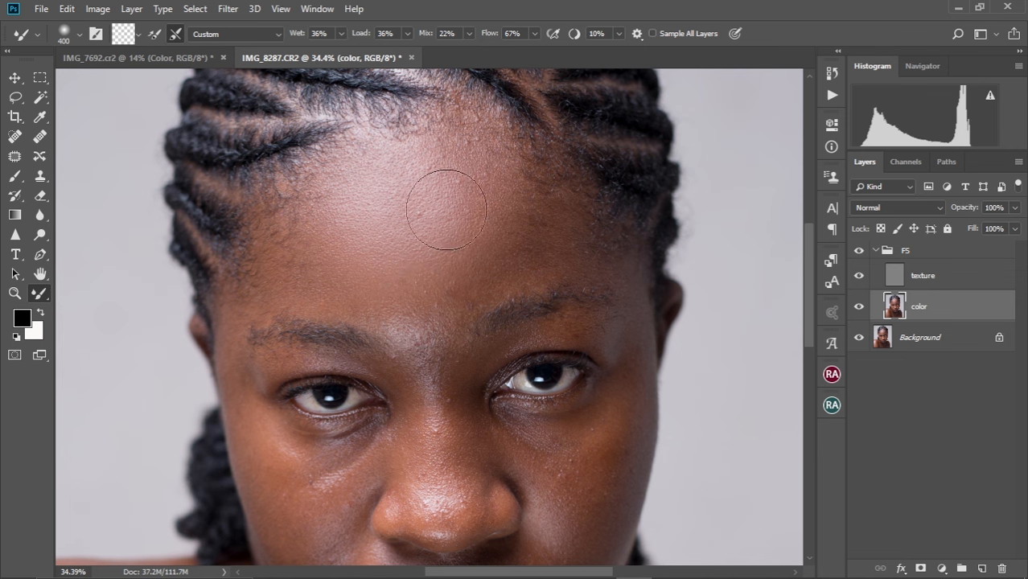
mouse_move(436, 206)
left_mouse_down()
mouse_move(452, 269)
mouse_move(443, 265)
left_mouse_up()
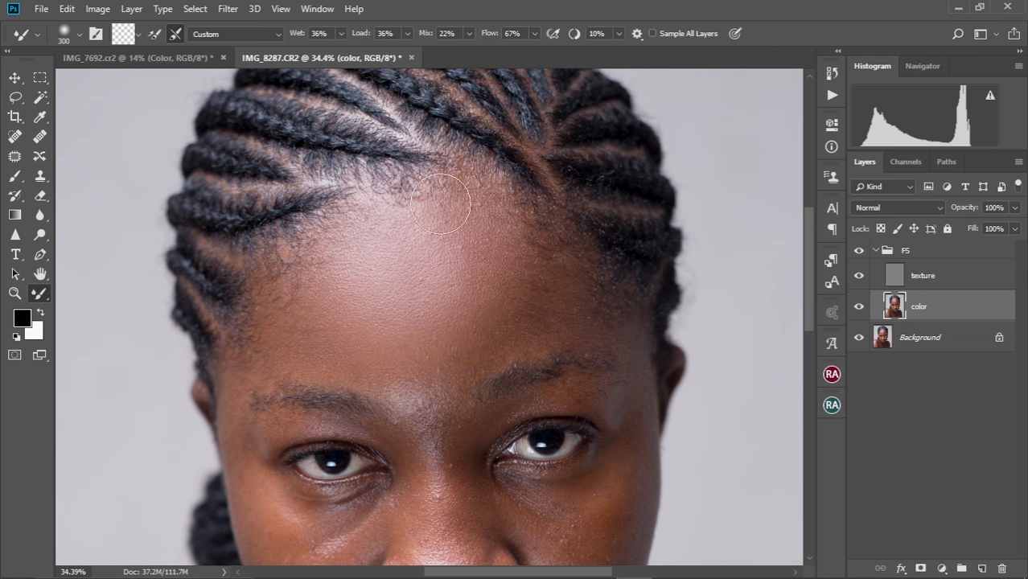
left_click(858, 251)
left_click(859, 252)
- Blend the tones from the temple across to the area between the eyebrows with a 250-pixel brush
key("bracketleft")
key("bracketleft")
key("bracketleft")
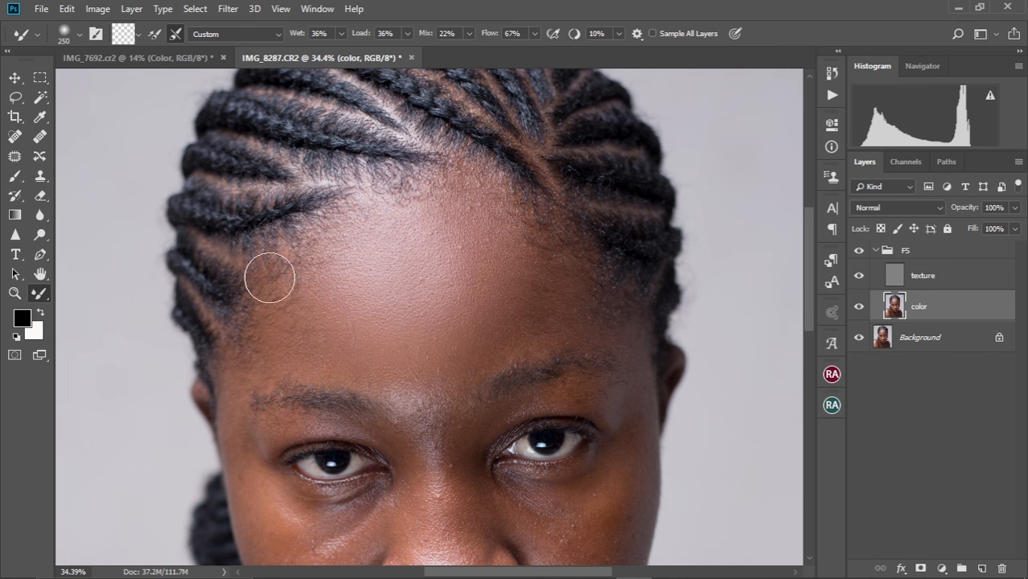
mouse_move(261, 322)
left_mouse_down()
mouse_move(302, 340)
mouse_move(278, 362)
mouse_move(366, 381)
mouse_move(396, 403)
left_mouse_up()
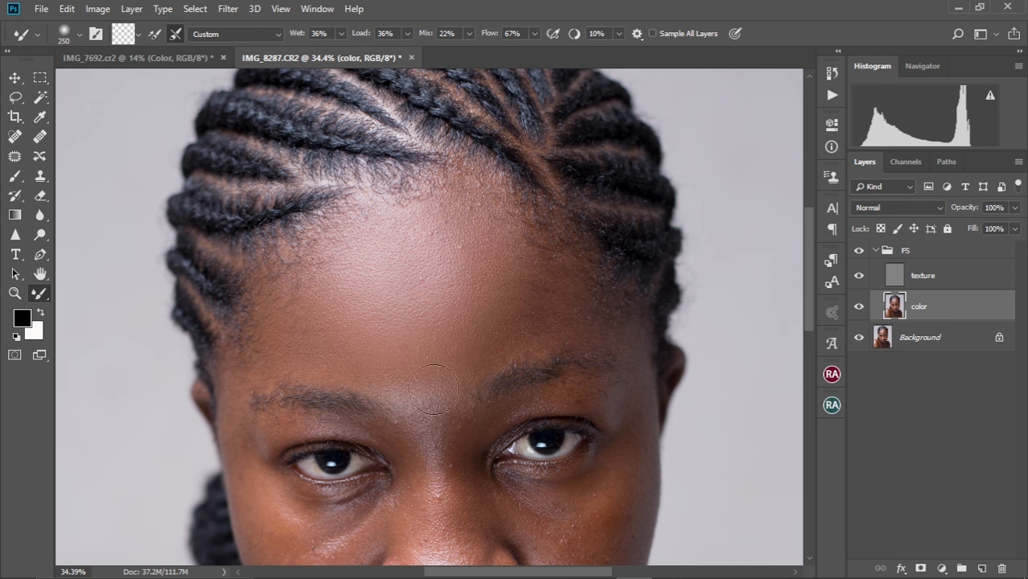
scroll(514, 292, "down", 3)
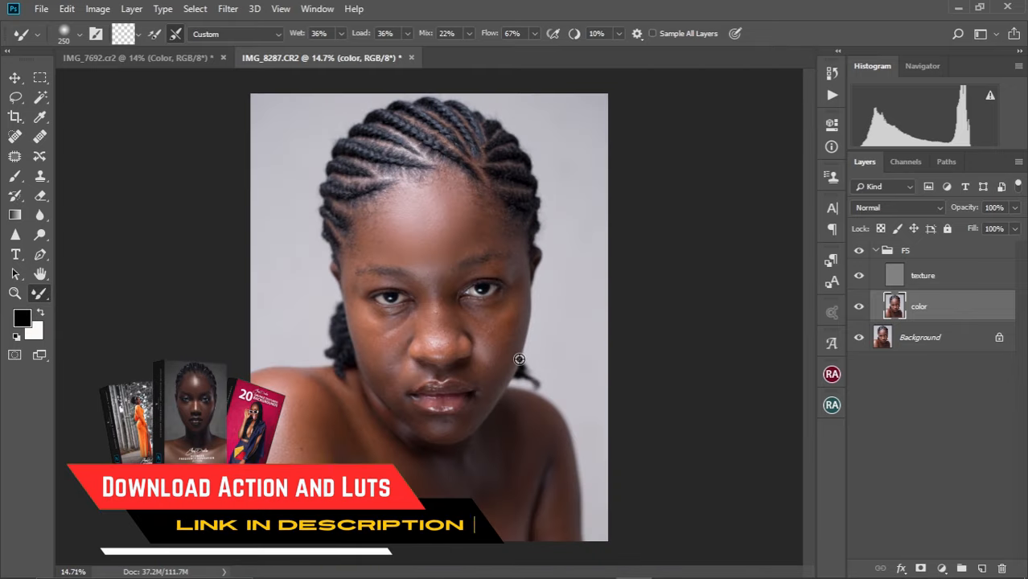
scroll(459, 278, "up", 2)
left_click_drag(492, 346, 497, 320)
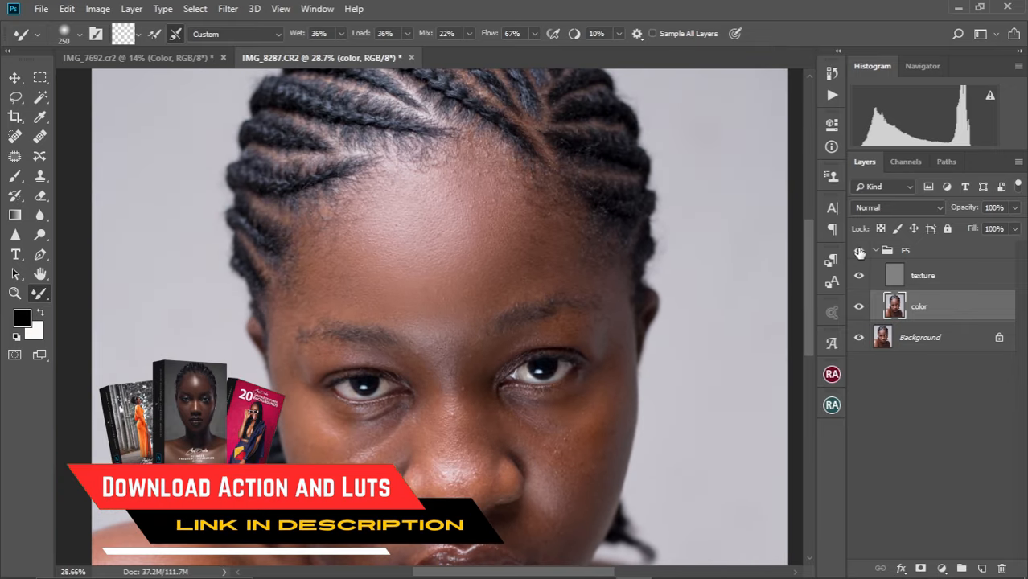
- Blend the skin around the eyebrows, eyes and nose bridge with brush sizes between 125 and 175 pixels
key("bracketright")
key("bracketright")
key("bracketright")
key("bracketright")
key("bracketleft")
key("bracketleft")
key("bracketleft")
key("bracketleft")
key("bracketleft")
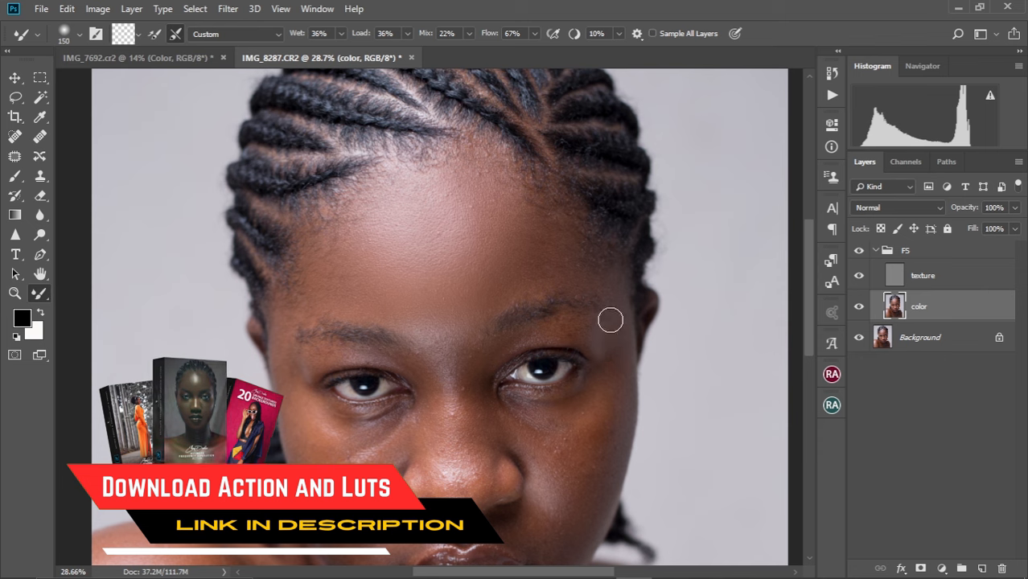
key("bracketright")
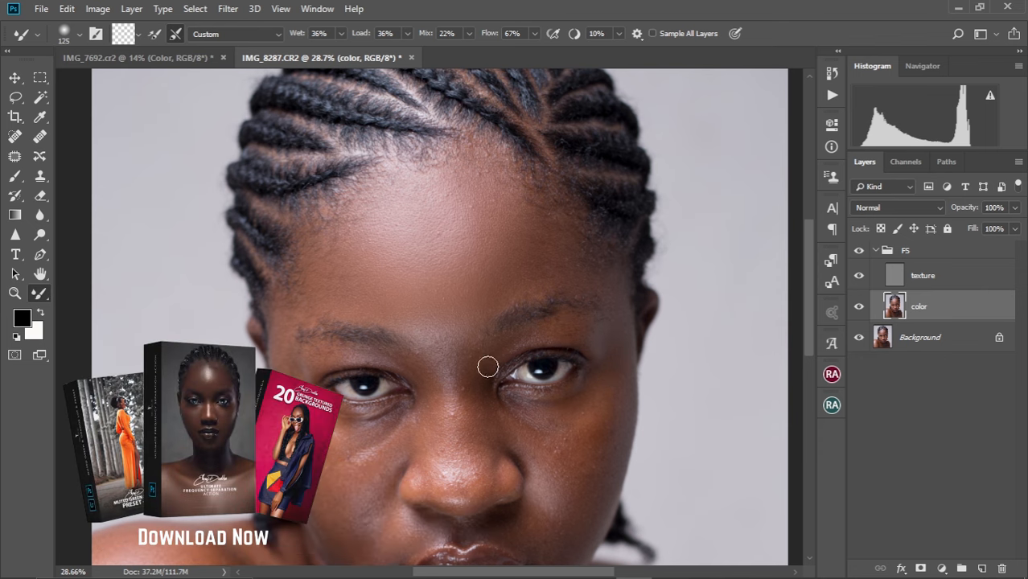
key("bracketright")
key("bracketright")
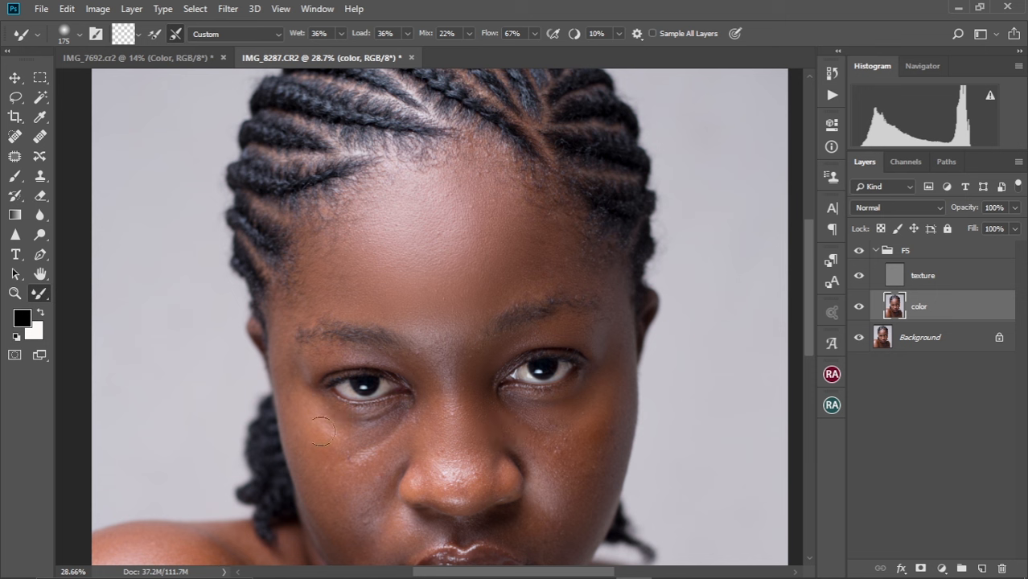
- Smooth the under-eye shadow and upper cheek on the image's left side with a brush of up to 250 pixels
left_click_drag(335, 464, 362, 365)
key("bracketright")
key("bracketright")
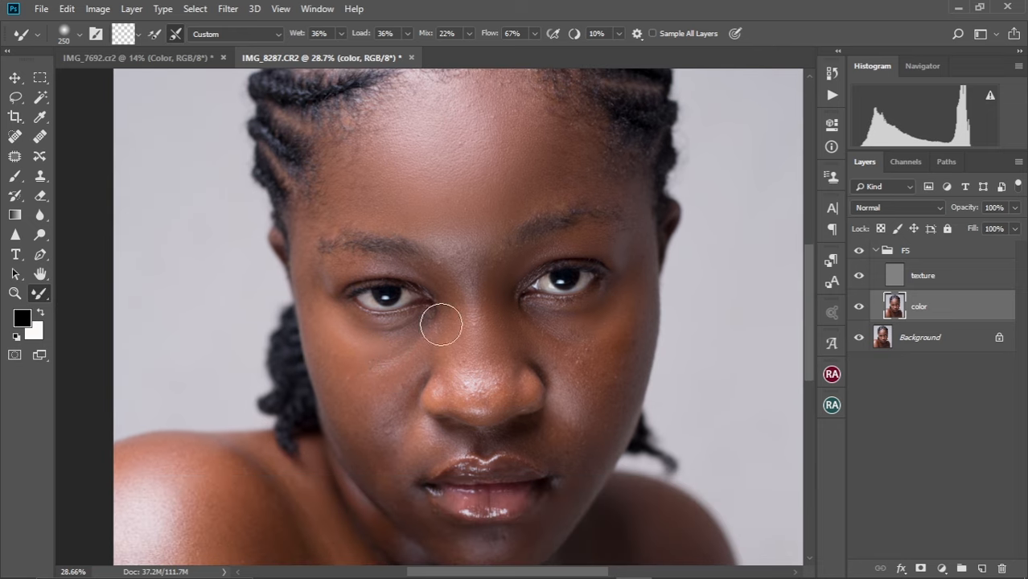
key("bracketleft")
key("bracketleft")
key("bracketright")
key("bracketright")
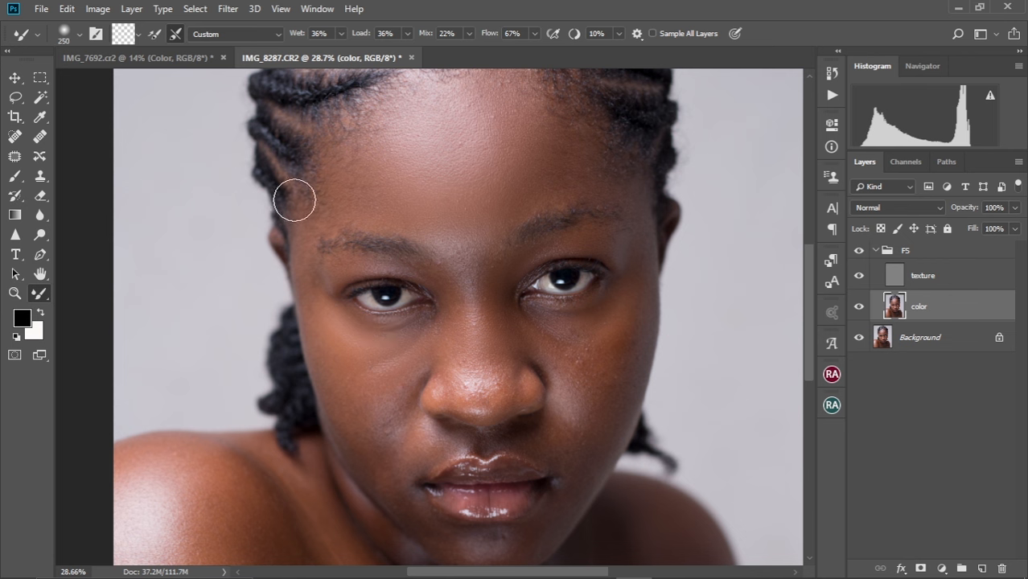
- Blend the lower cheek toward the corner of the mouth on the image's left side with a 250-pixel brush
key("bracketleft")
key("bracketleft")
key("bracketright")
key("bracketright")
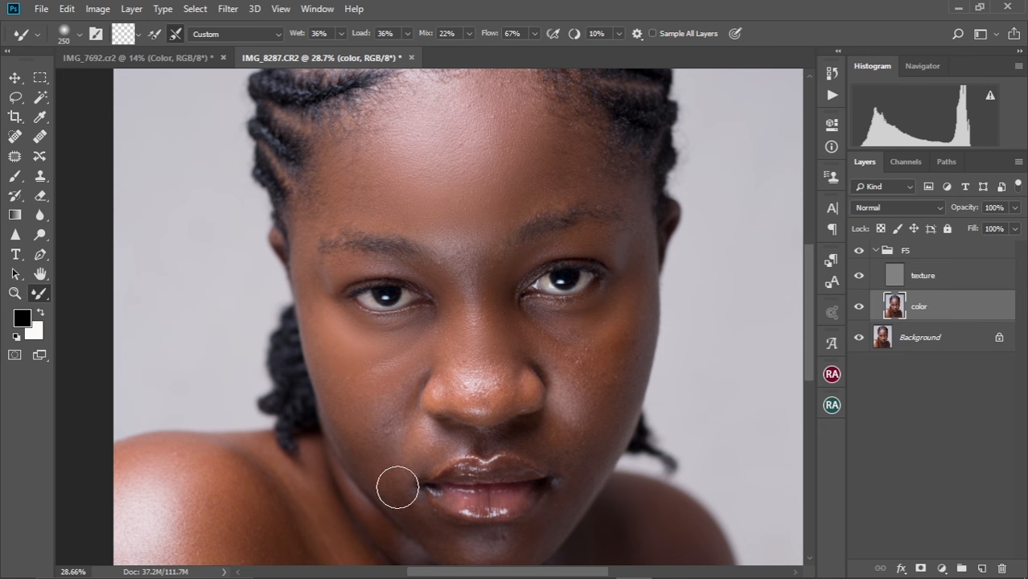
- Even out the under-eye area and cheek on the image's right side with brush sizes from 175 to 300 pixels
left_click_drag(385, 481, 362, 409)
key("bracketleft")
key("bracketleft")
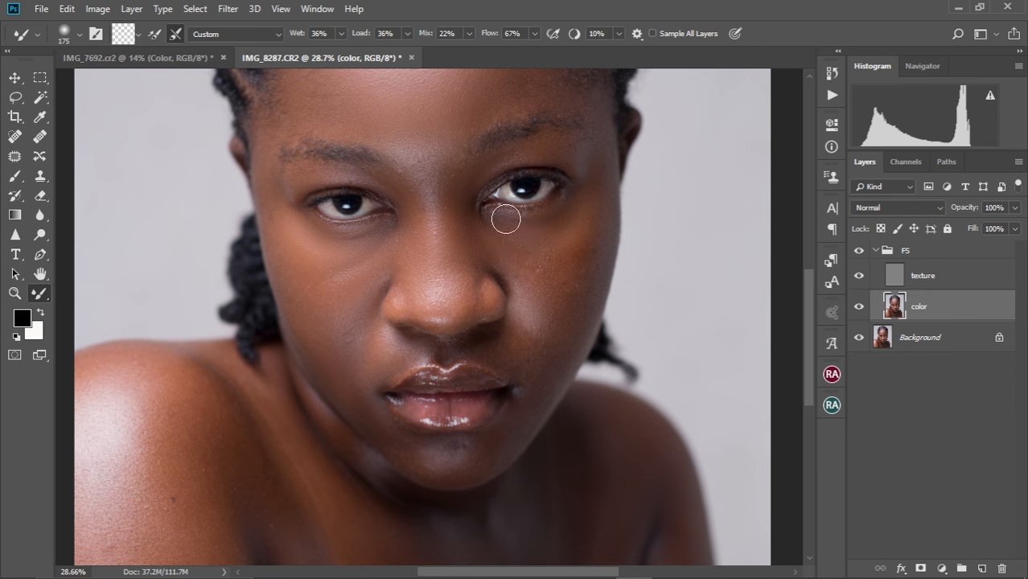
key("bracketright")
left_click_drag(583, 173, 573, 286)
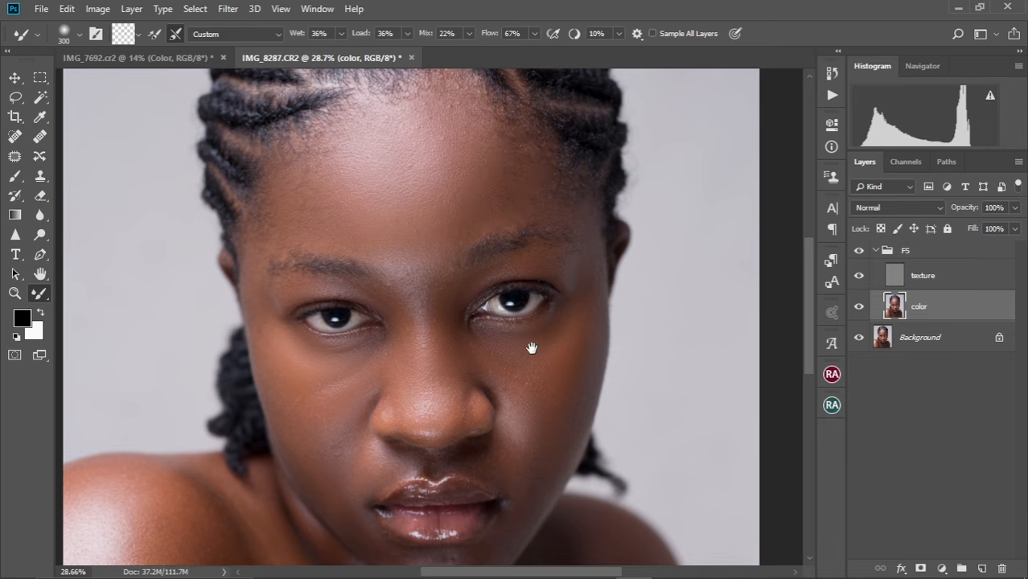
- Blend the skin around the mouth and chin with a 175-pixel brush
left_click_drag(533, 257, 561, 89)
key("bracketleft")
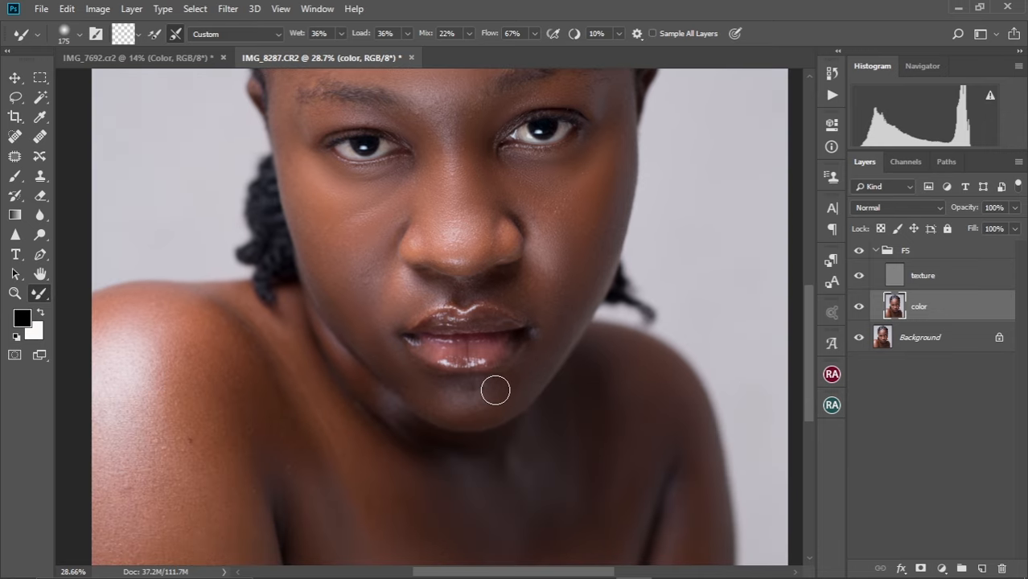
key("bracketright")
- Soften the bright highlights on the lower lip with a 100-pixel brush and check the whole portrait
scroll(460, 356, "down", 3)
scroll(460, 356, "up", 3)
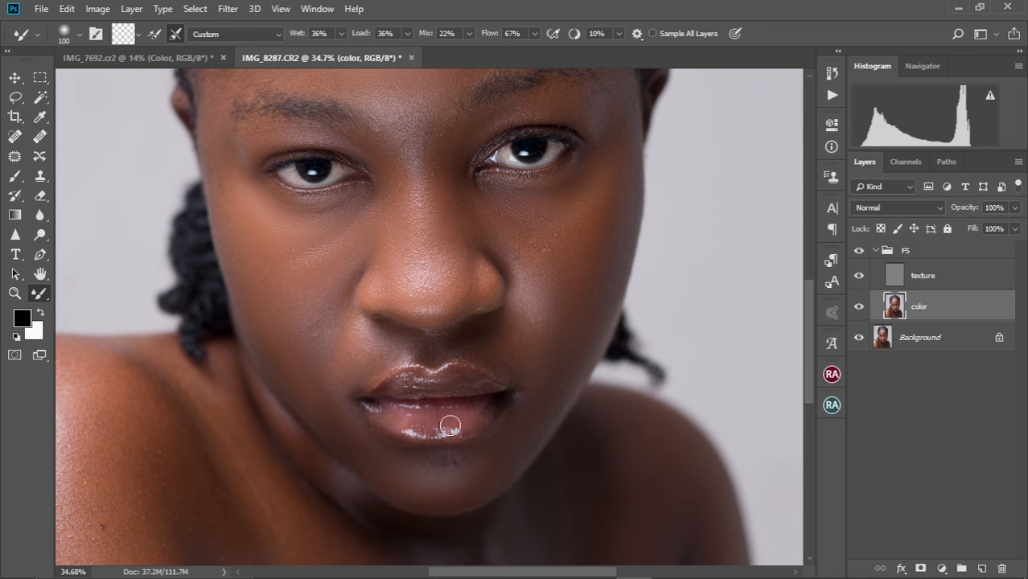
mouse_move(416, 423)
left_mouse_down()
mouse_move(439, 435)
mouse_move(480, 414)
left_mouse_up()
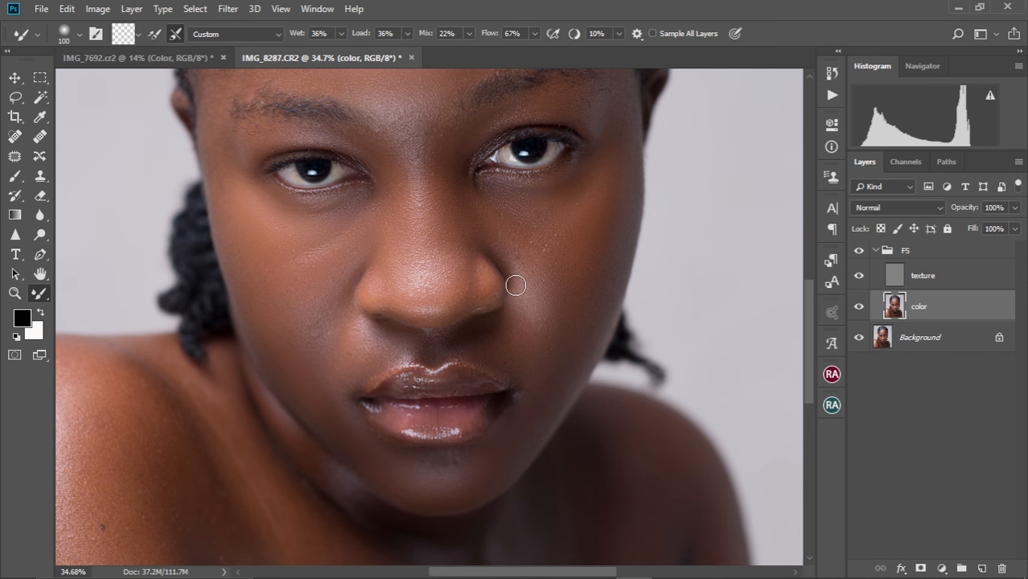
scroll(484, 375, "down", 6)
scroll(486, 376, "up", 5)
- Refine the lip tones up close with a 45-pixel brush
key("bracketright")
key("bracketright")
key("bracketright")
key("bracketright")
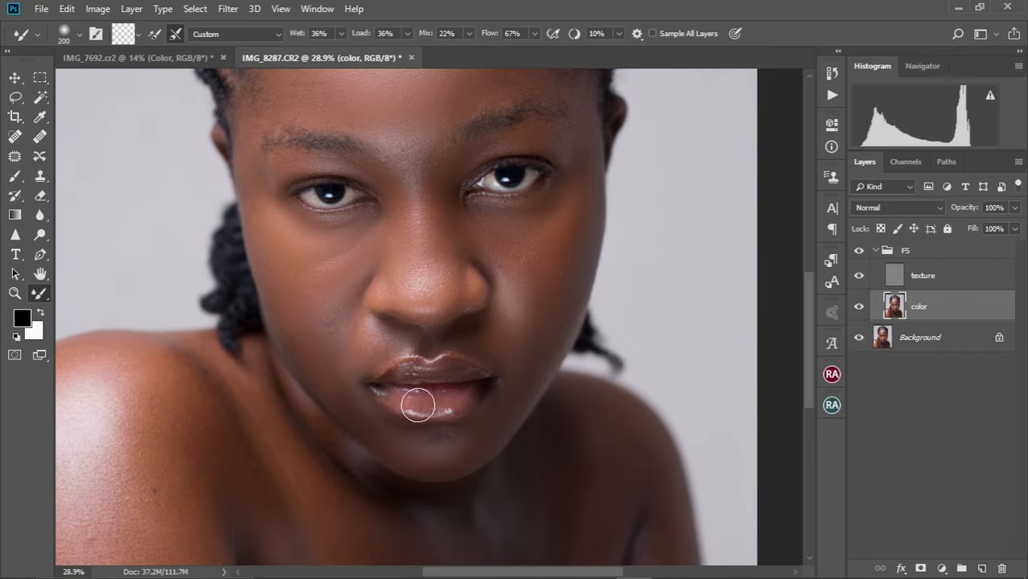
scroll(414, 404, "up", 3)
key("bracketleft")
key("bracketleft")
key("bracketleft")
key("bracketleft")
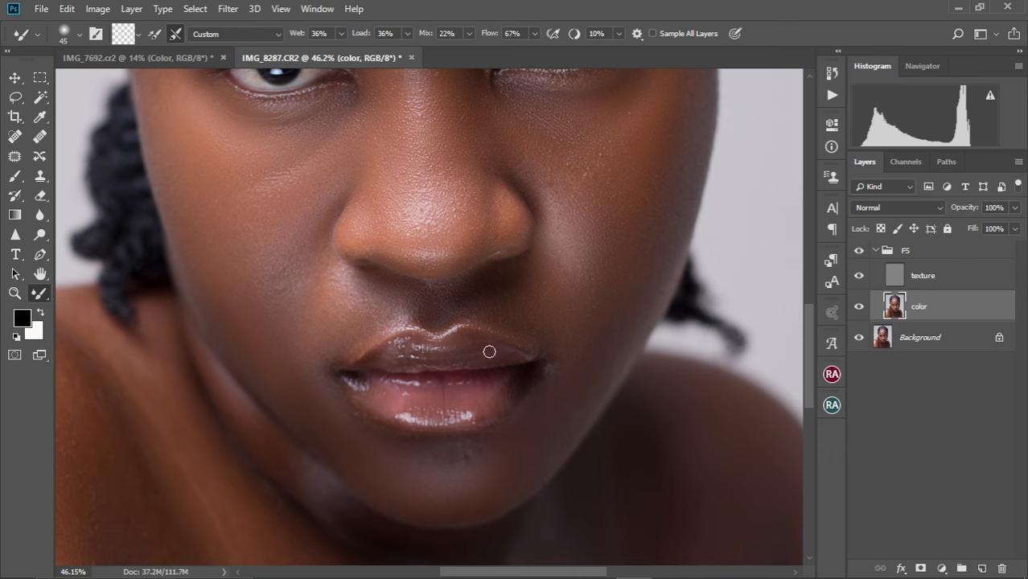
- Blend the skin beside the outer eyebrow on the image's right side with a 175-pixel brush
scroll(446, 394, "down", 6)
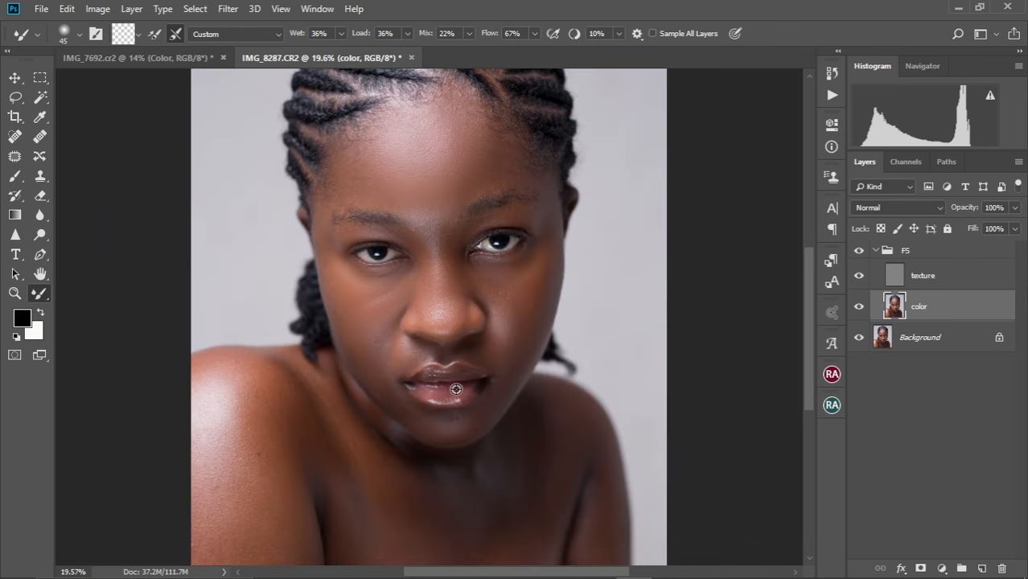
scroll(462, 338, "up", 4)
key("bracketright")
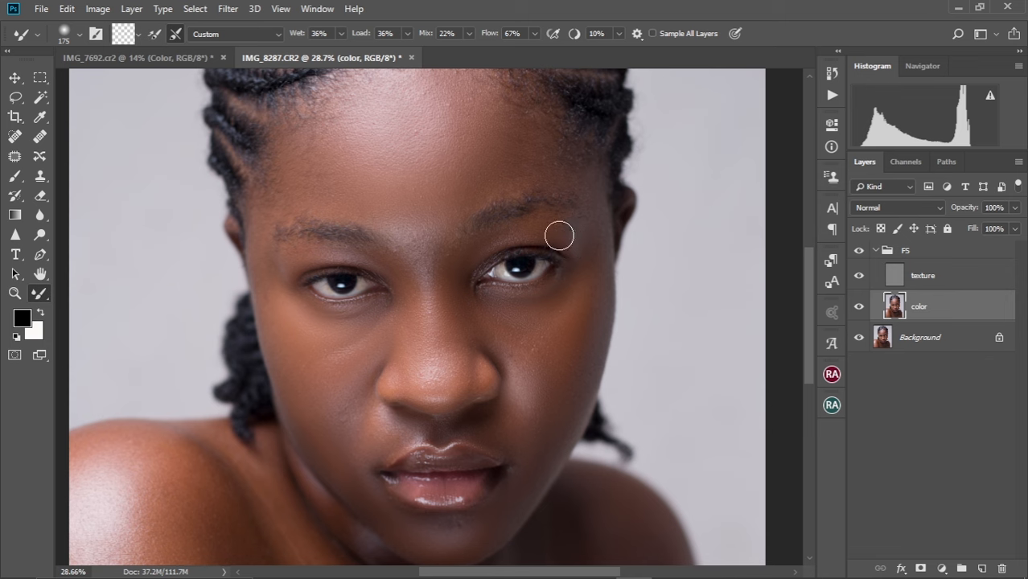
- Even out the broad forehead tones with a 500-pixel brush
scroll(456, 153, "down", 3)
key("bracketright")
key("bracketright")
key("bracketright")
key("bracketright")
key("bracketright")
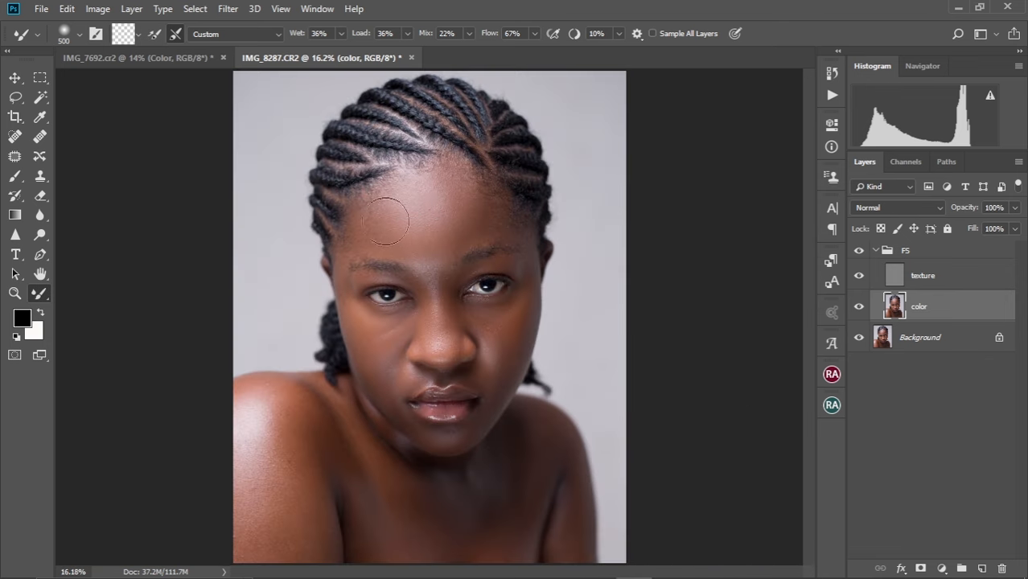
- Blend the shoulder and upper chest tones on the image's left side with the 500-pixel brush
scroll(453, 351, "down", 1)
scroll(471, 201, "up", 1)
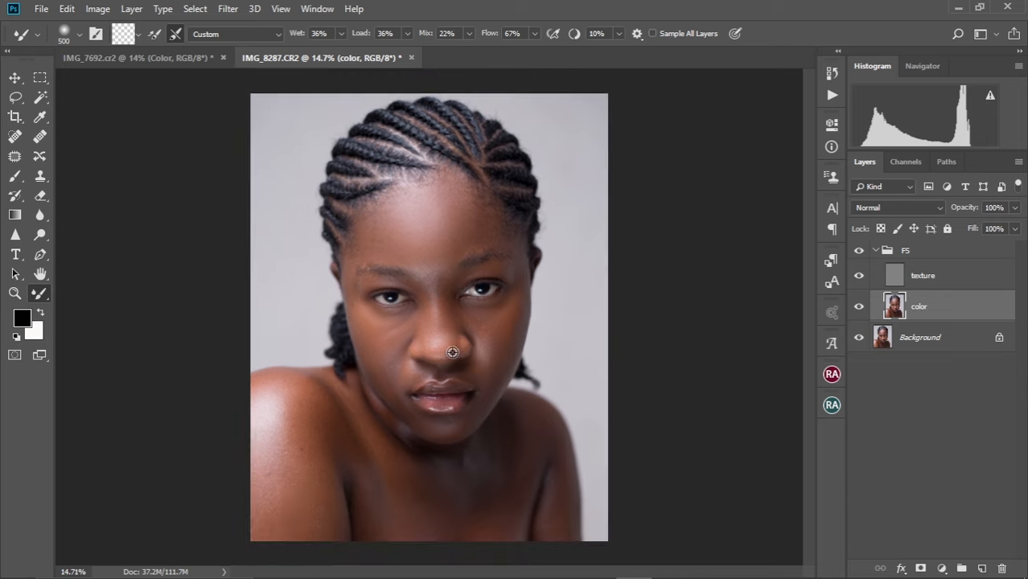
scroll(436, 398, "down", 3)
scroll(368, 444, "up", 4)
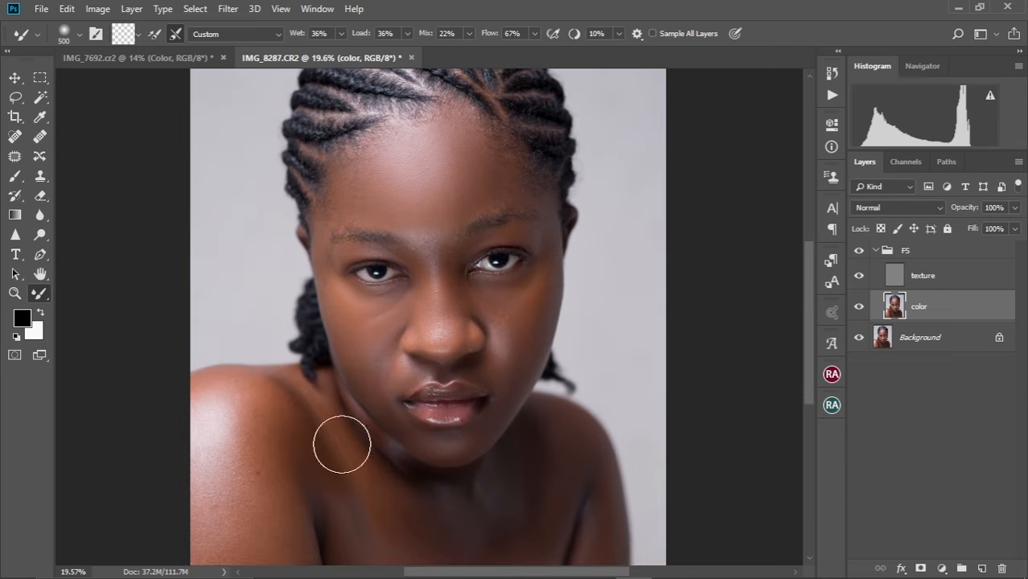
scroll(357, 422, "down", 3)
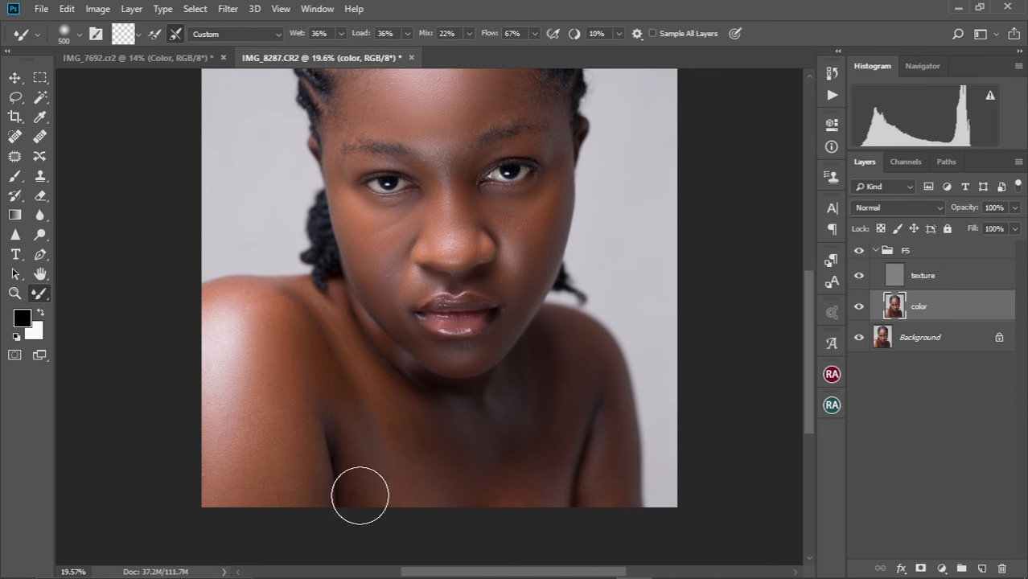
- Blend the chest tones beside the arm crease on the image's left side with 300- and 500-pixel brushes
key("bracketleft")
key("bracketleft")
key("bracketleft")
key("bracketleft")
key("bracketright")
key("bracketright")
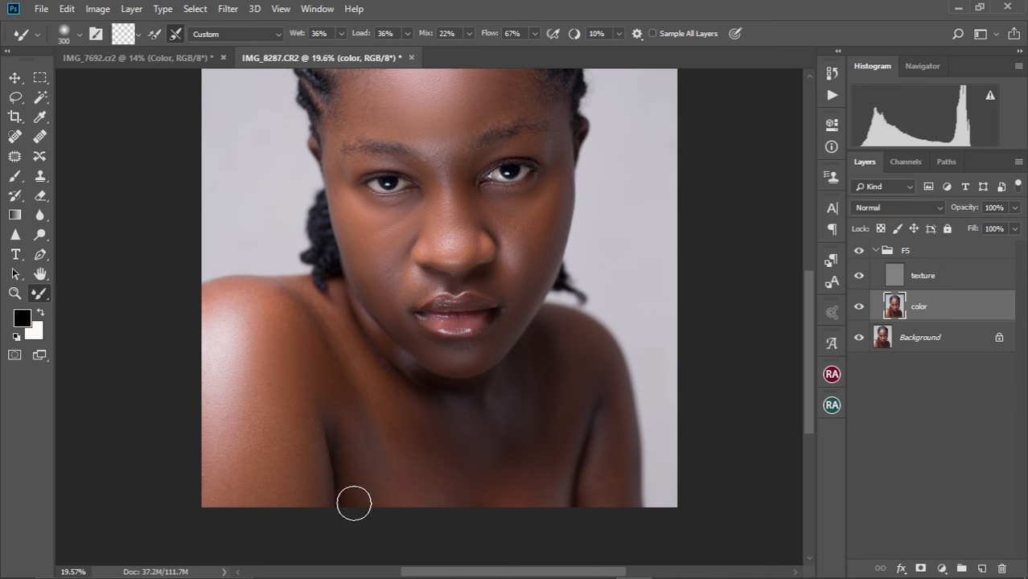
key("bracketright")
key("bracketright")
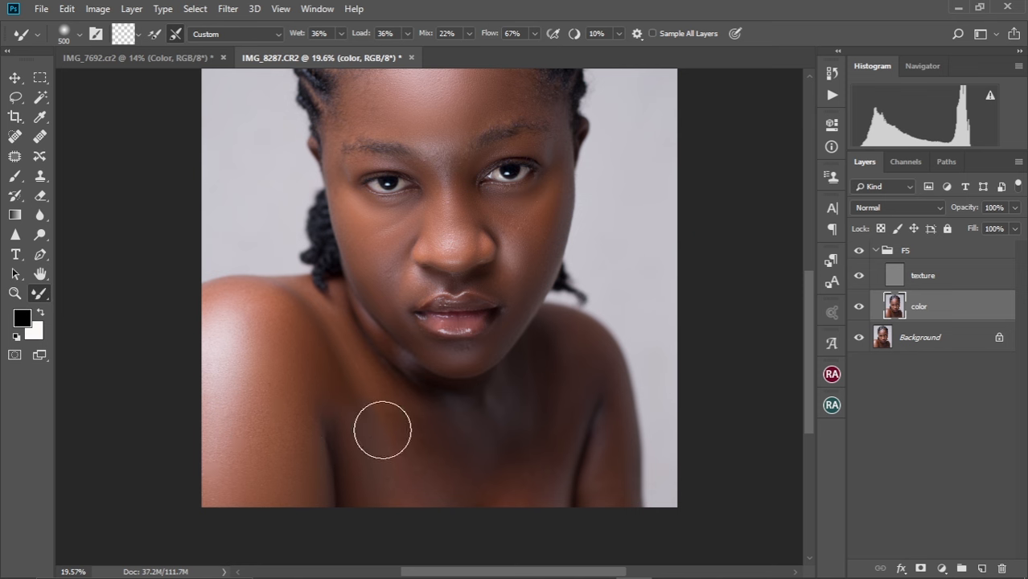
- Smooth the chest tones on the image's right side with a 300-pixel brush
key("bracketleft")
key("bracketleft")
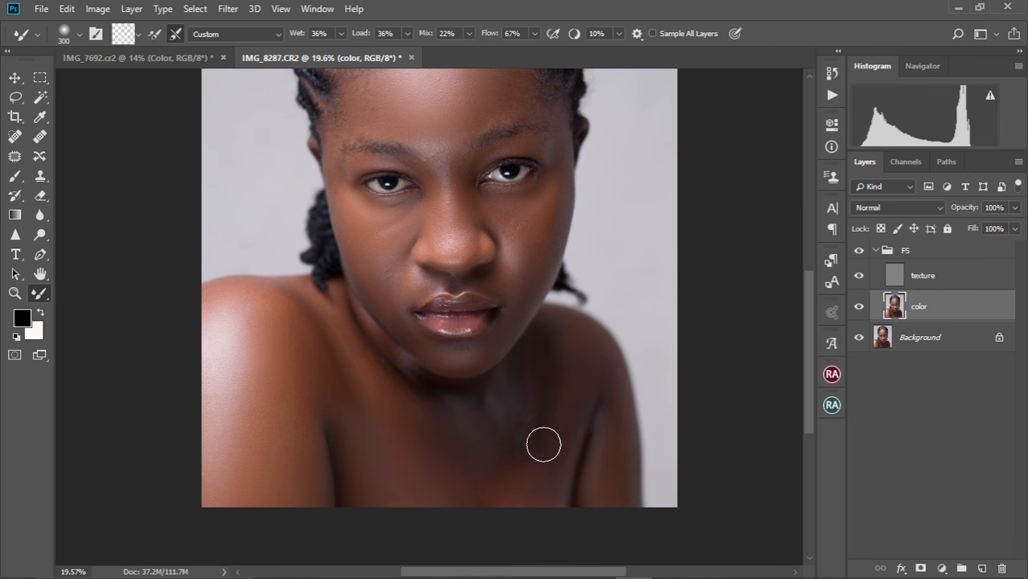
key("bracketright")
key("bracketright")
key("bracketright")
- Blend the tones along the jaw and shoulder on the image's right side with a 200-pixel brush
key("bracketleft")
key("bracketleft")
key("bracketleft")
key("bracketleft")
key("bracketleft")
scroll(420, 427, "up", 5)
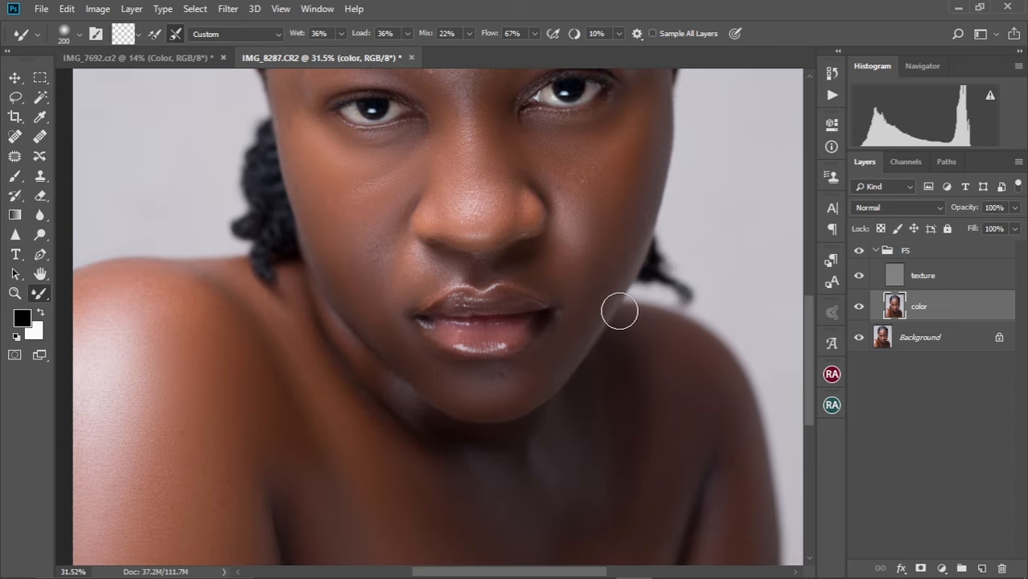
- Refine the skin along the hairline on the forehead's right side with 100- and 200-pixel brushes
scroll(524, 362, "down", 4)
scroll(468, 195, "up", 4)
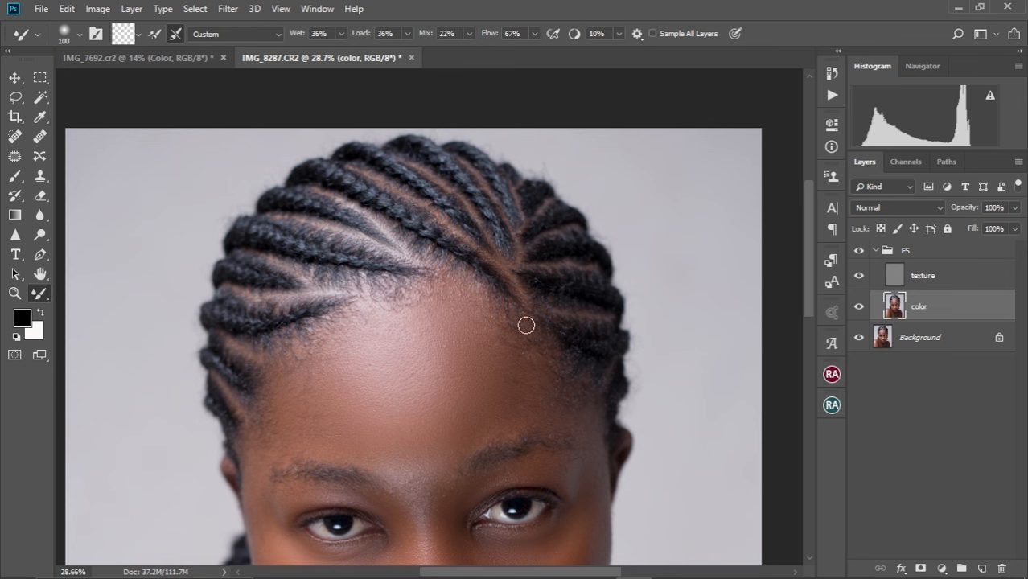
key("bracketright")
key("bracketright")
scroll(506, 319, "down", 8)
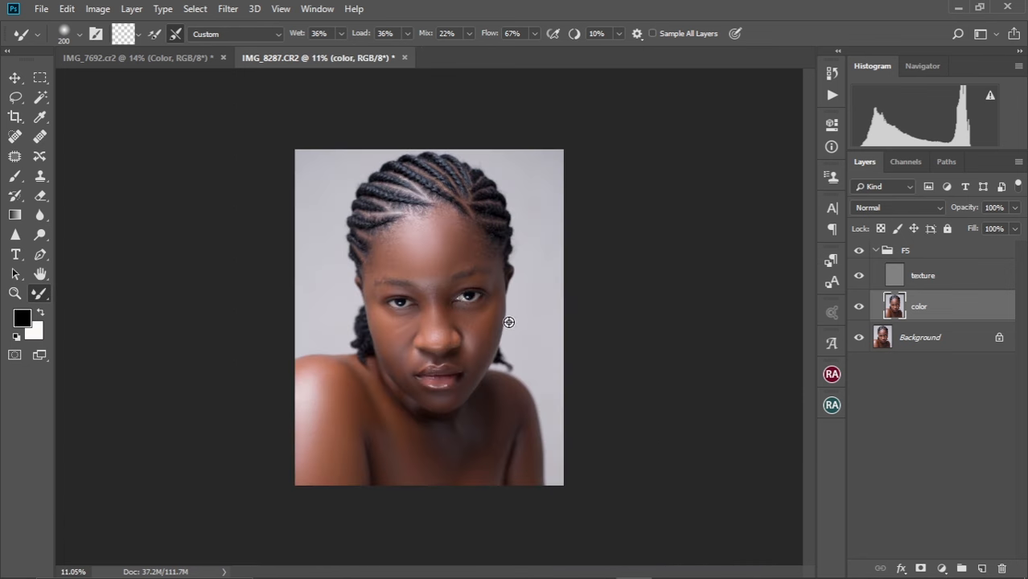
- Even out the forehead tones above the eyebrow on the image's right side with a 400-pixel brush
scroll(412, 264, "up", 5)
key("bracketright")
key("bracketright")
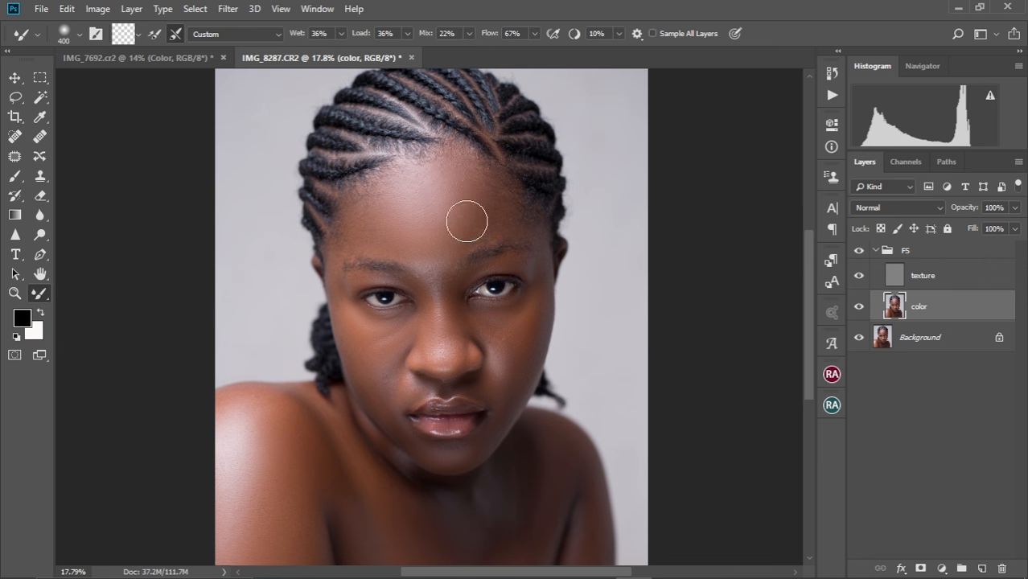
scroll(447, 310, "down", 5)
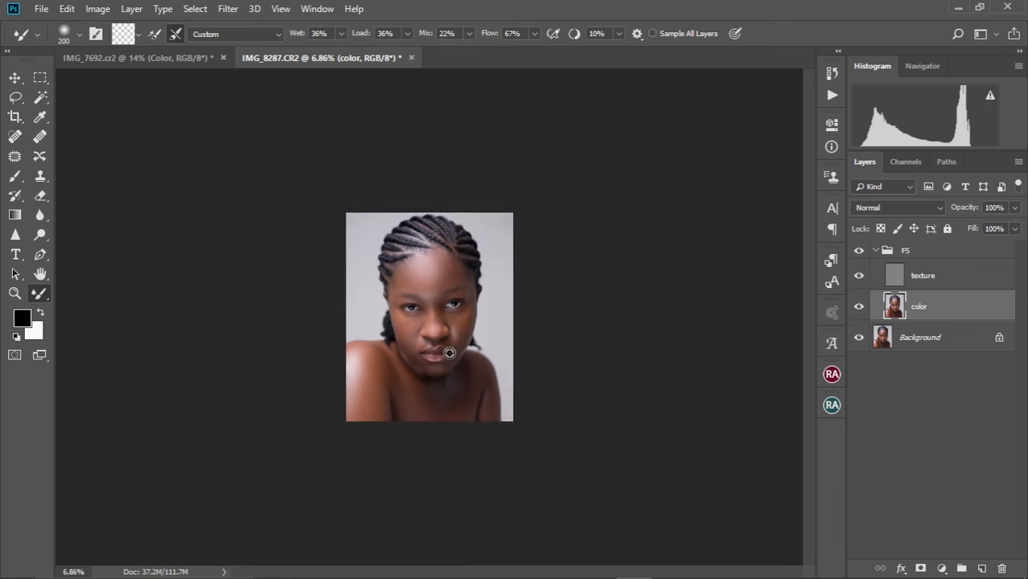
scroll(452, 310, "up", 4)
key("bracketleft")
key("bracketleft")
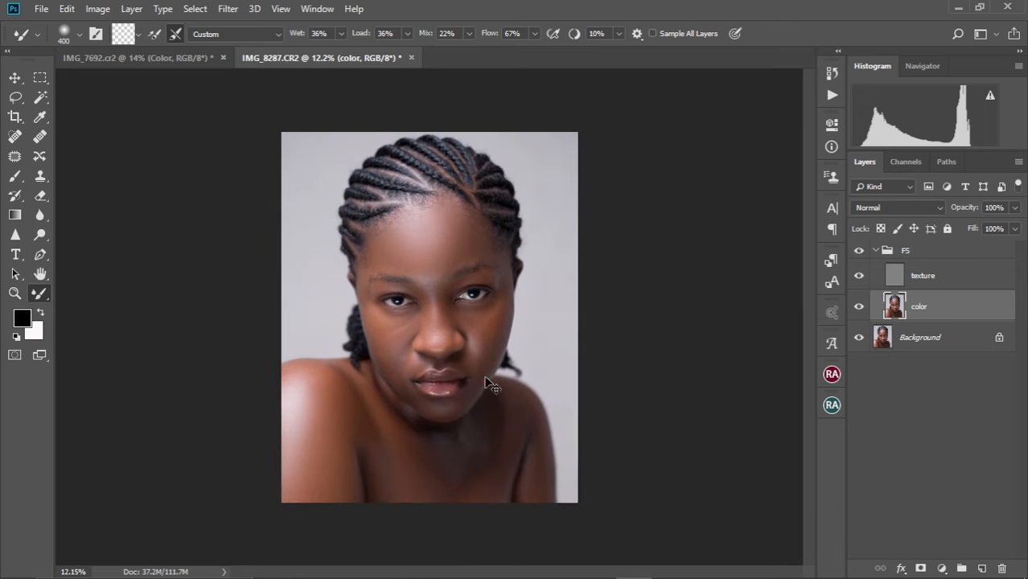
- Toggle the FS group's visibility to compare the retouched portrait with the original, both overall and up close
scroll(492, 385, "up", 3)
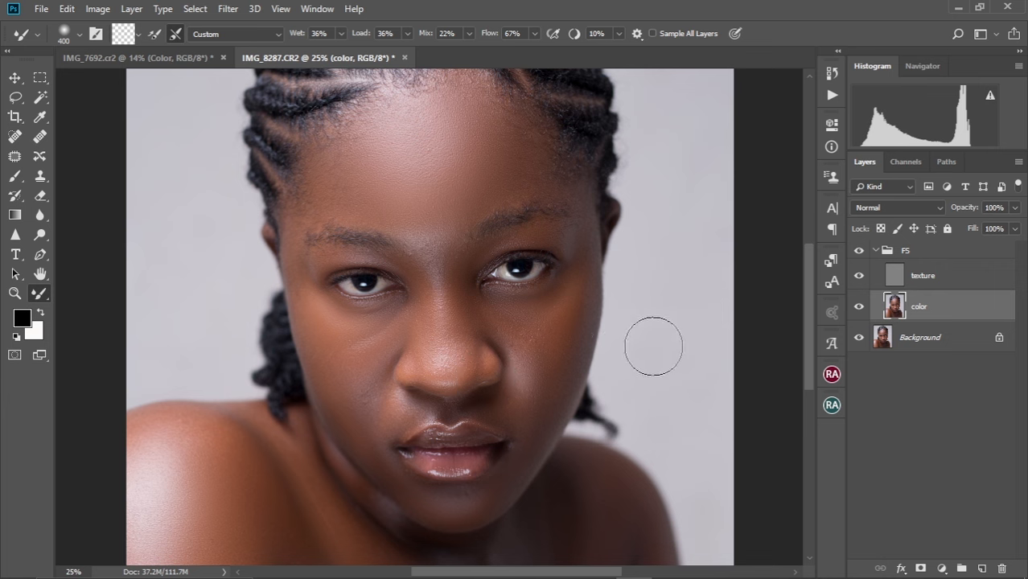
scroll(526, 394, "down", 2)
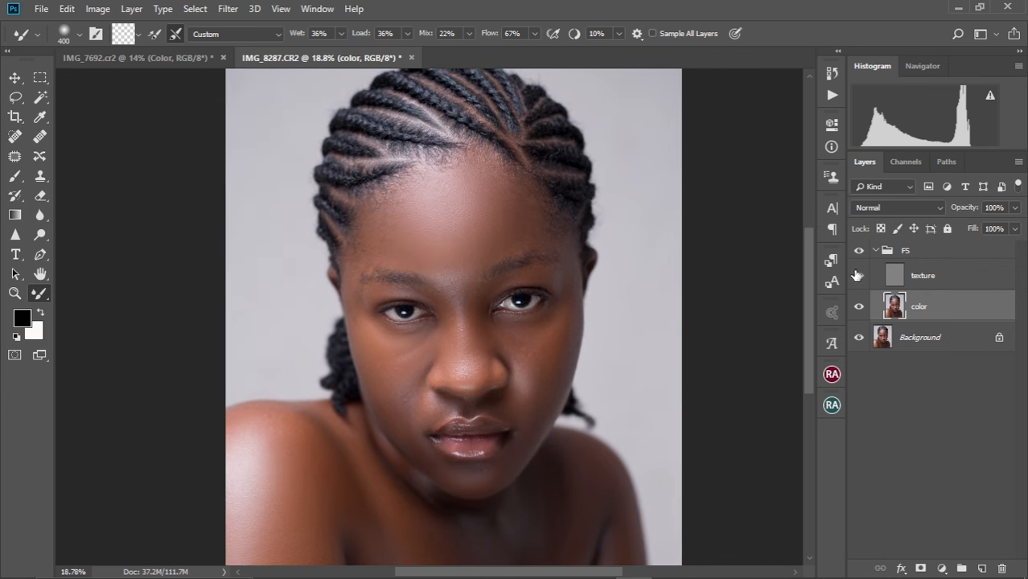
left_click(860, 252)
left_click(857, 252)
left_click(858, 251)
key("ctrl+plus")
key("ctrl+plus")
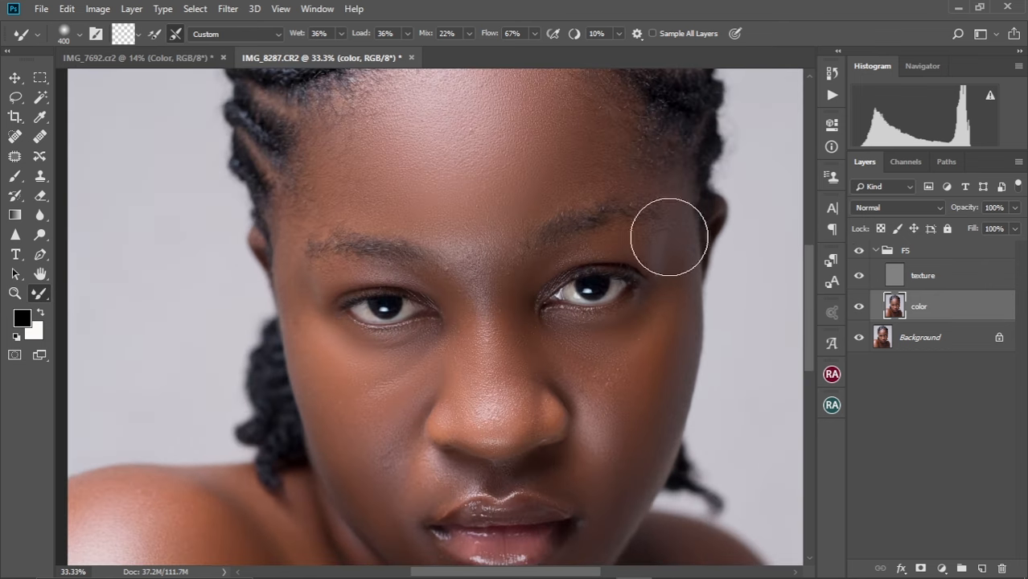
scroll(558, 224, "up", 1)
scroll(558, 224, "down", 1)
left_click(859, 251)
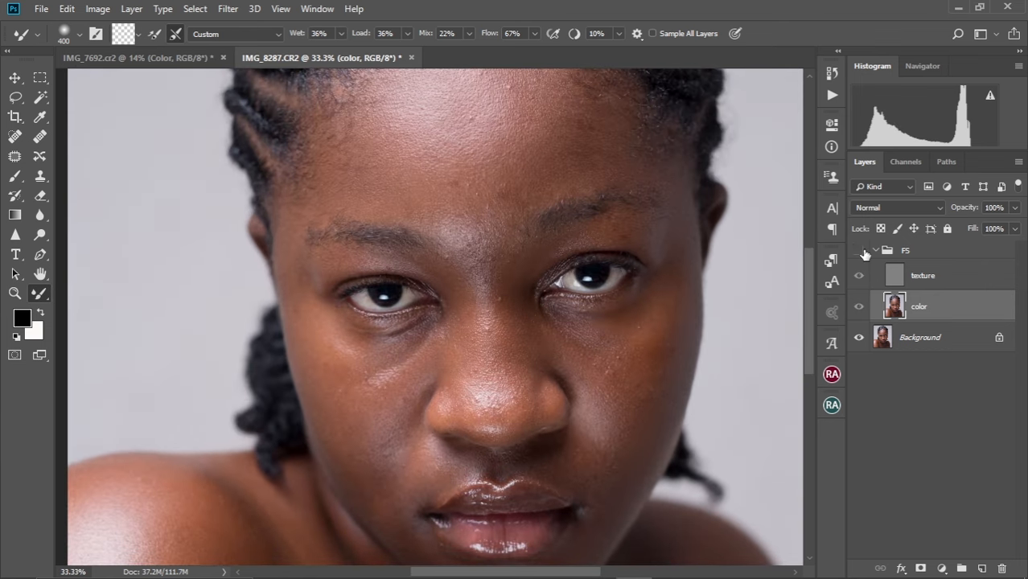
left_click(859, 252)
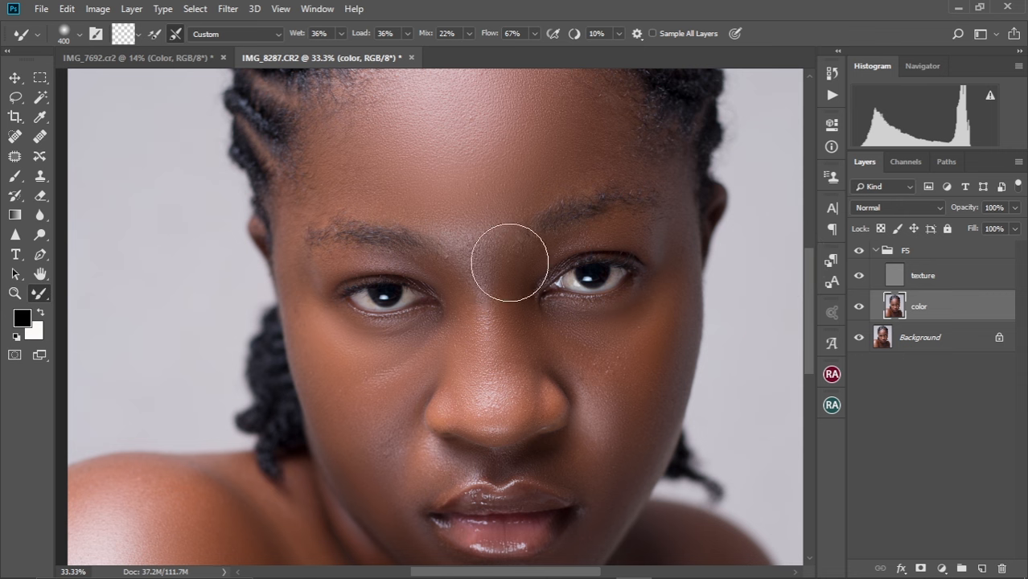
- Refine the nose bridge tones up close, reducing the brush from 300 to 175 pixels
scroll(485, 266, "down", 2)
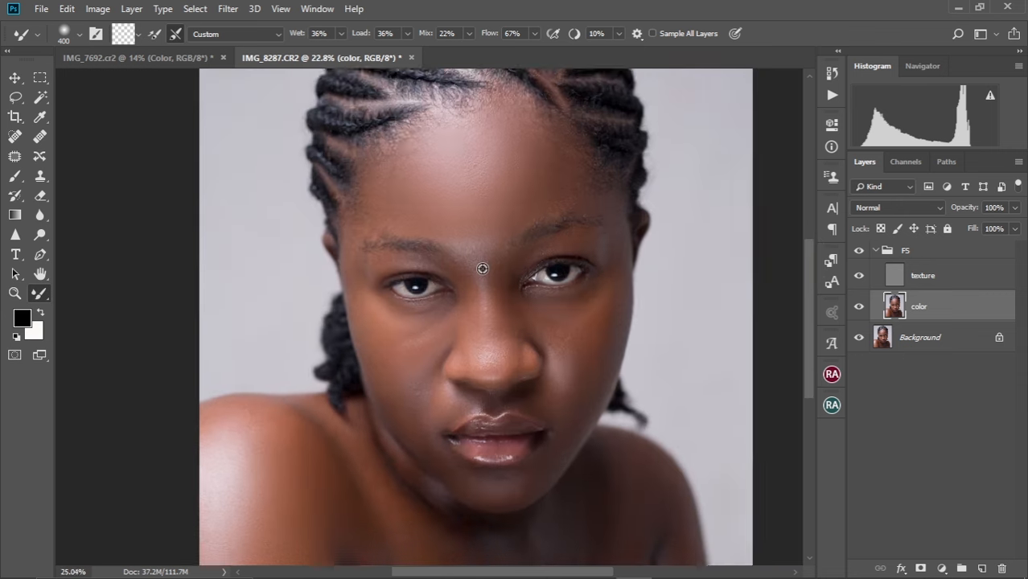
scroll(487, 268, "up", 3)
left_click_drag(473, 273, 434, 206)
key("bracketleft")
key("bracketleft")
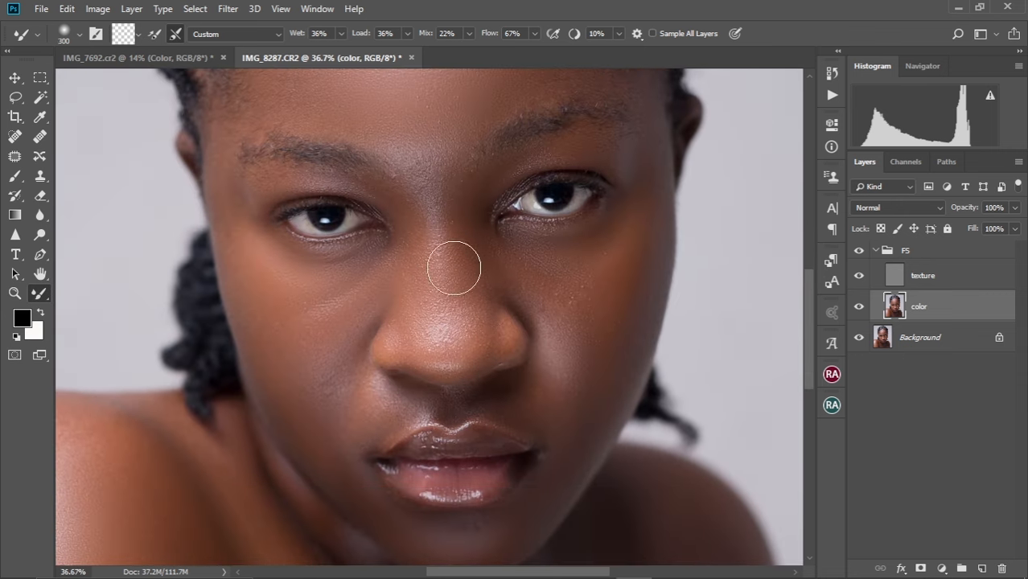
key("bracketleft")
key("bracketleft")
left_click(918, 288)
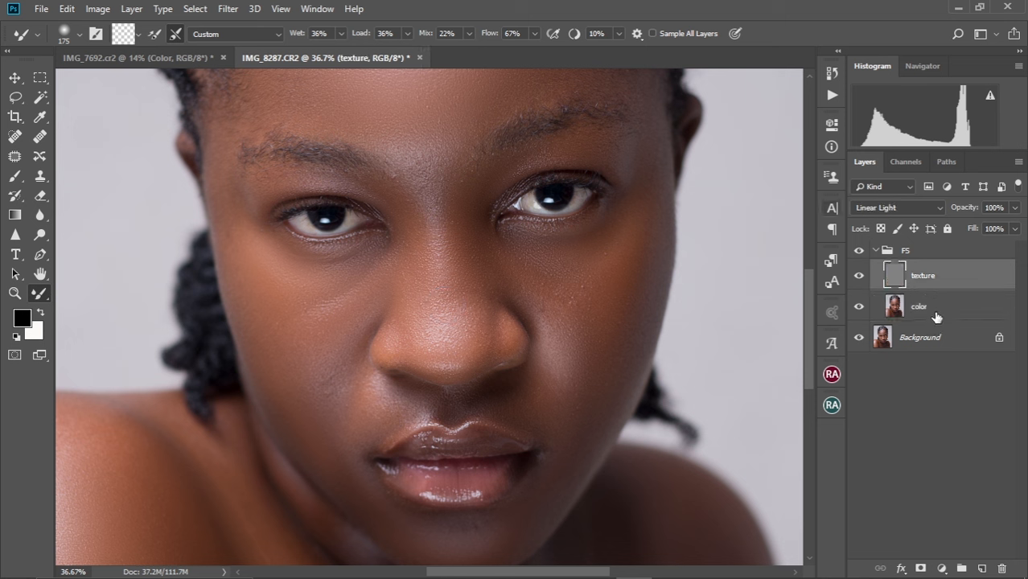
left_click(935, 316)
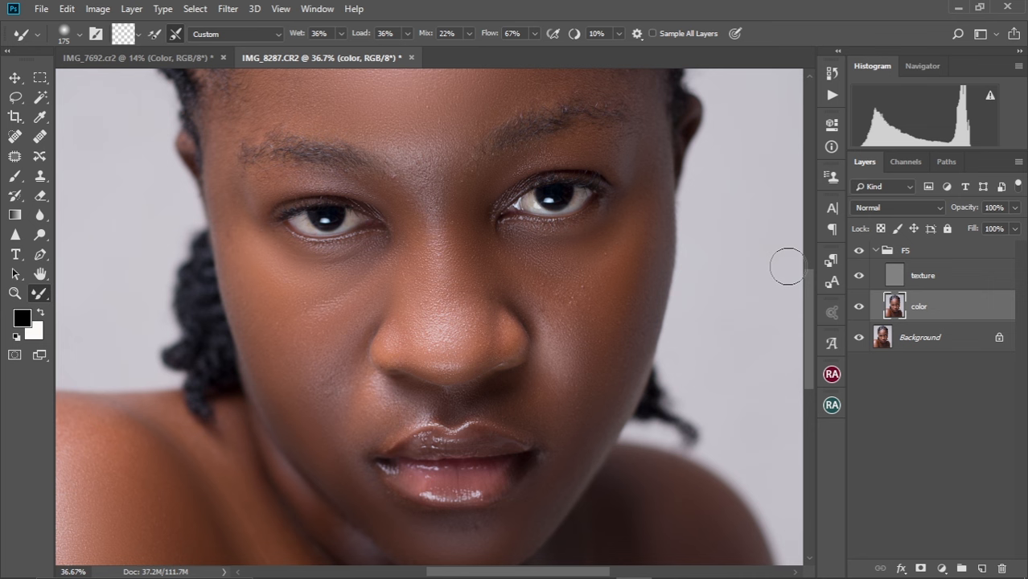
key("bracketright")
key("bracketright")
key("bracketright")
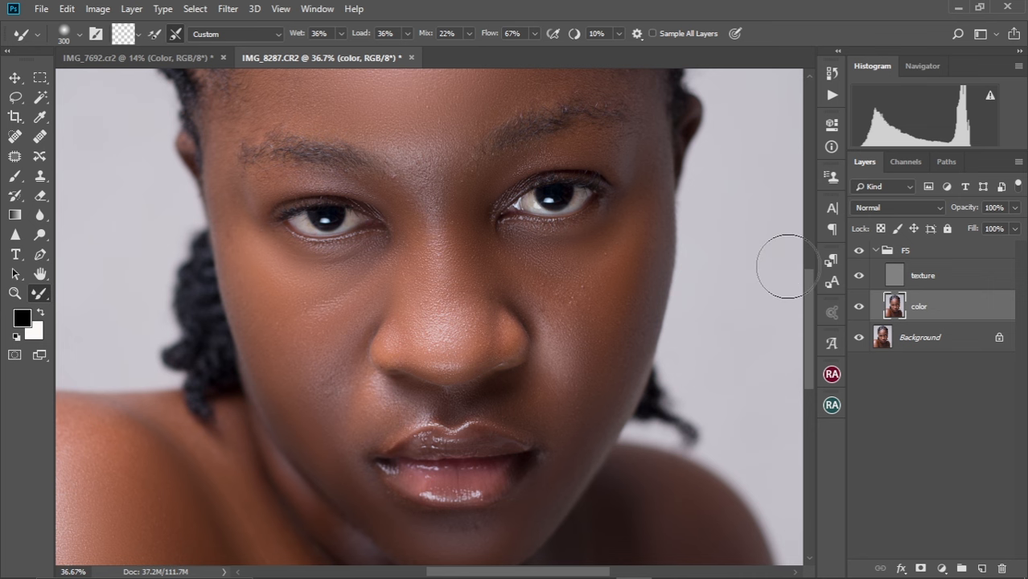
- Blend the skin by the inner eyebrow on the image's right side with a 175-pixel brush on the color layer
scroll(466, 307, "up", 2)
scroll(466, 307, "down", 2)
key("bracketleft")
key("bracketleft")
key("bracketleft")
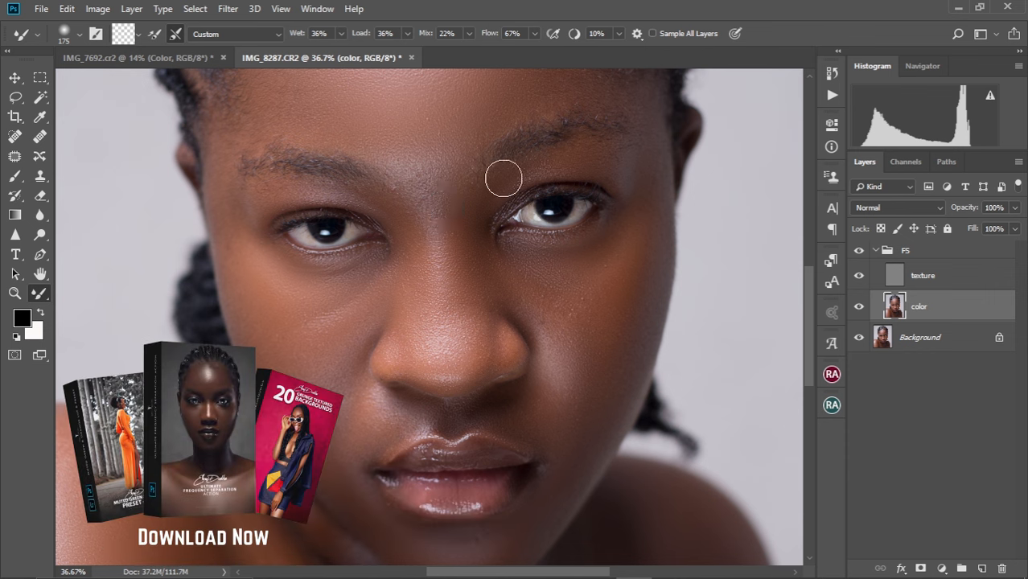
- Set the brush to 300 pixels and bring the whole portrait into view for work on the forehead
key("bracketright")
key("bracketright")
key("bracketright")
key("ctrl+0")
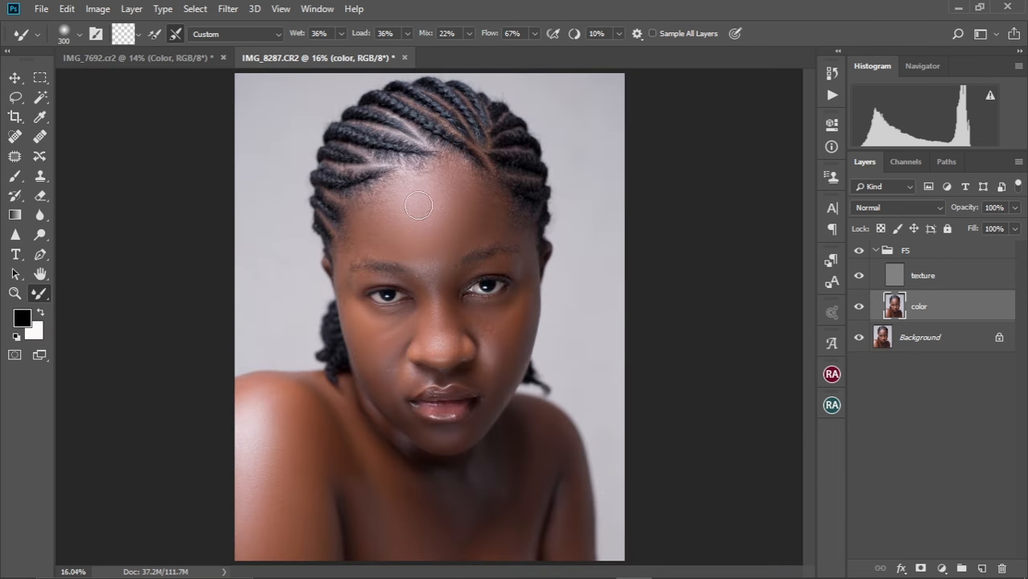
scroll(418, 211, "up", 1)
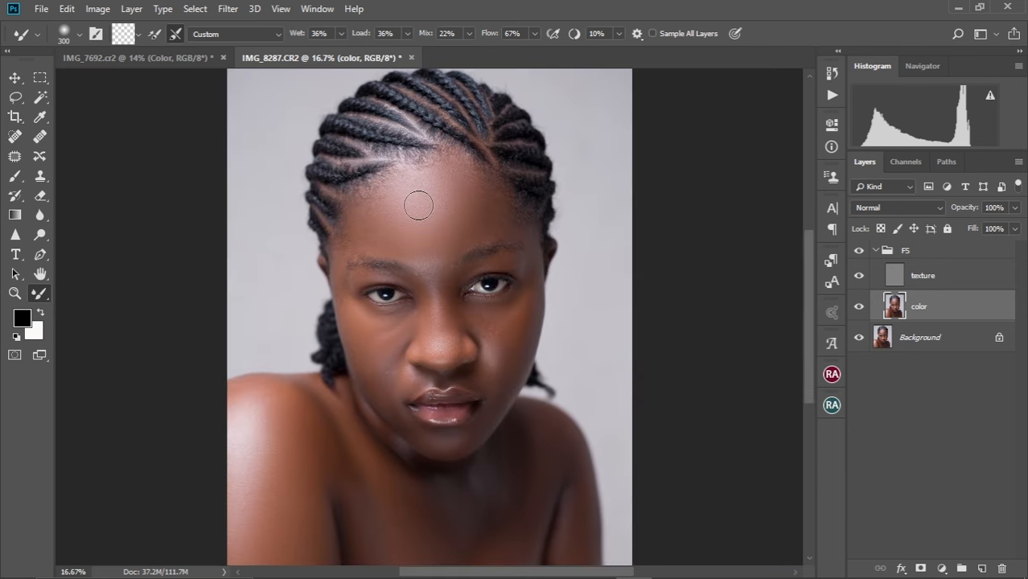